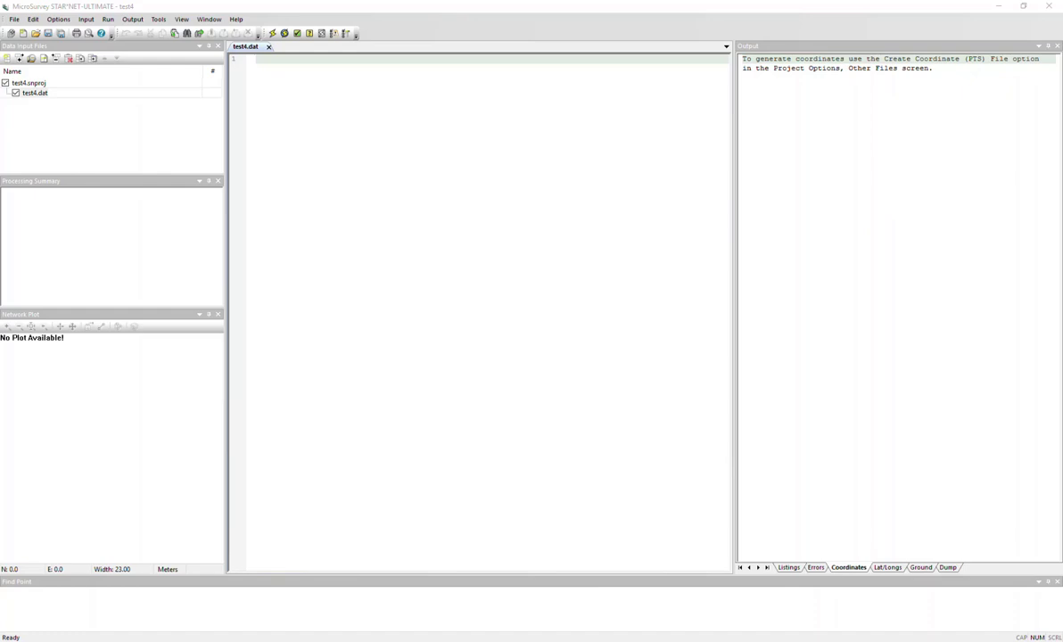
Step: Set the project's adjustment type to 3D and its linear units to Meters in the project options
key("alt+o")
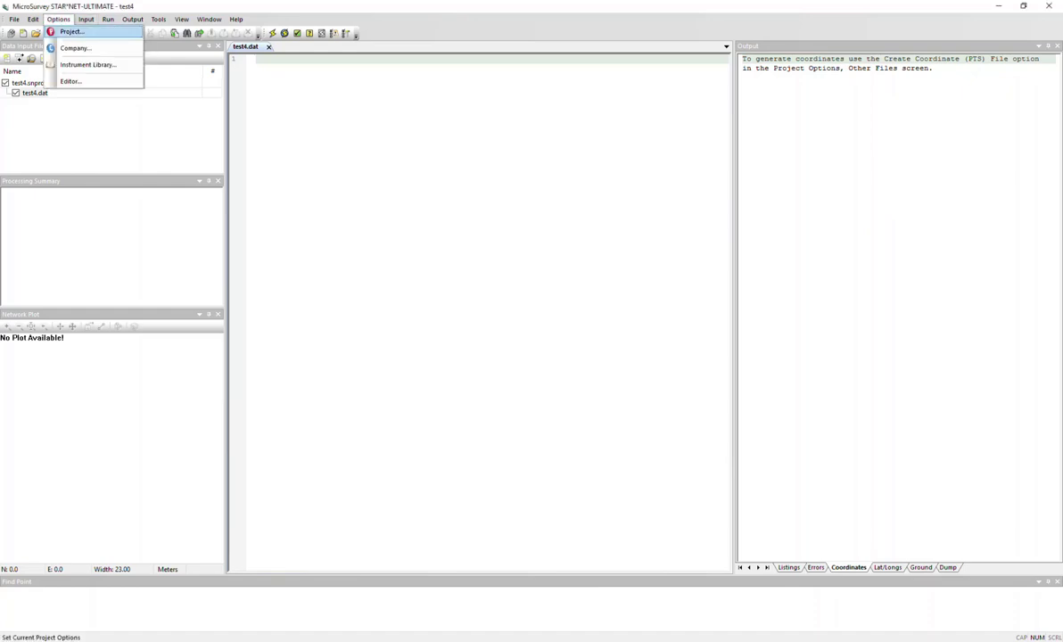
key("Return")
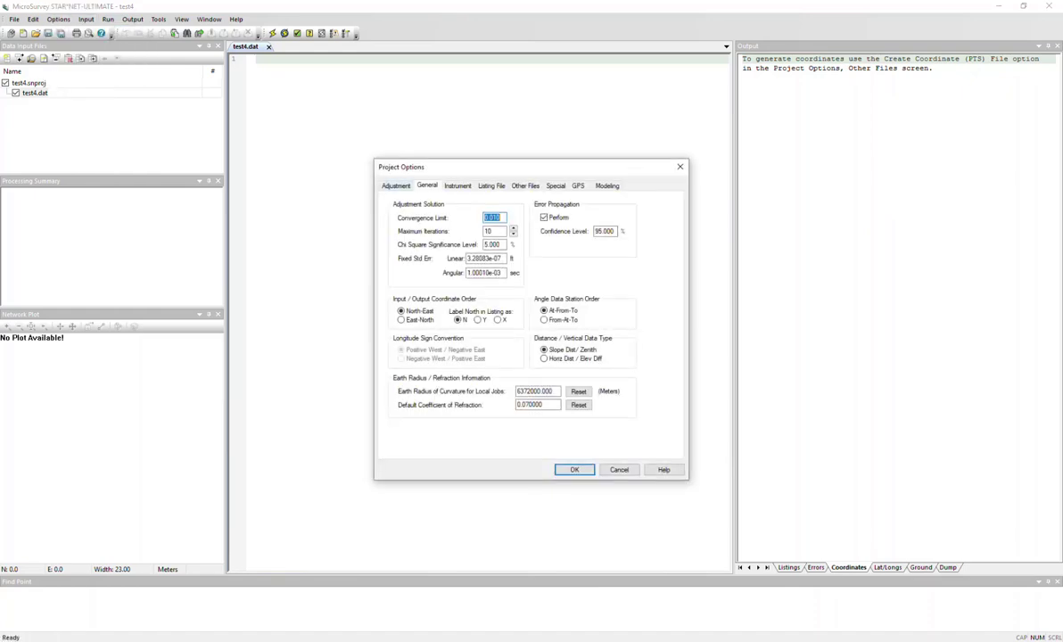
left_click(396, 185)
left_click(404, 227)
left_click(651, 216)
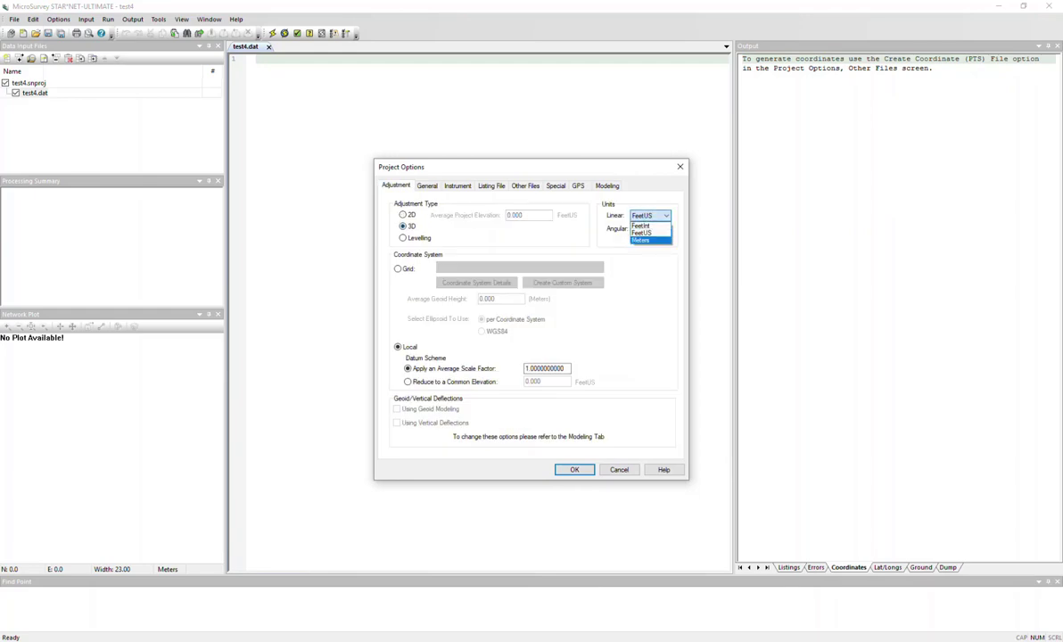
left_click(645, 240)
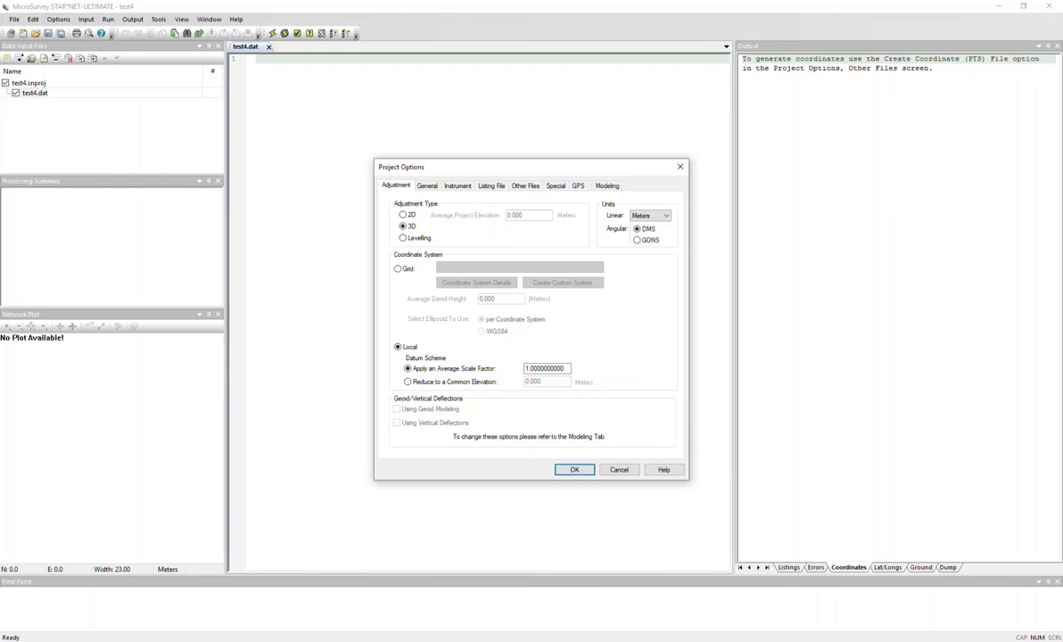
Step: Switch the project to a grid coordinate system and start a custom coordinate system named ":HL"
left_click(398, 268)
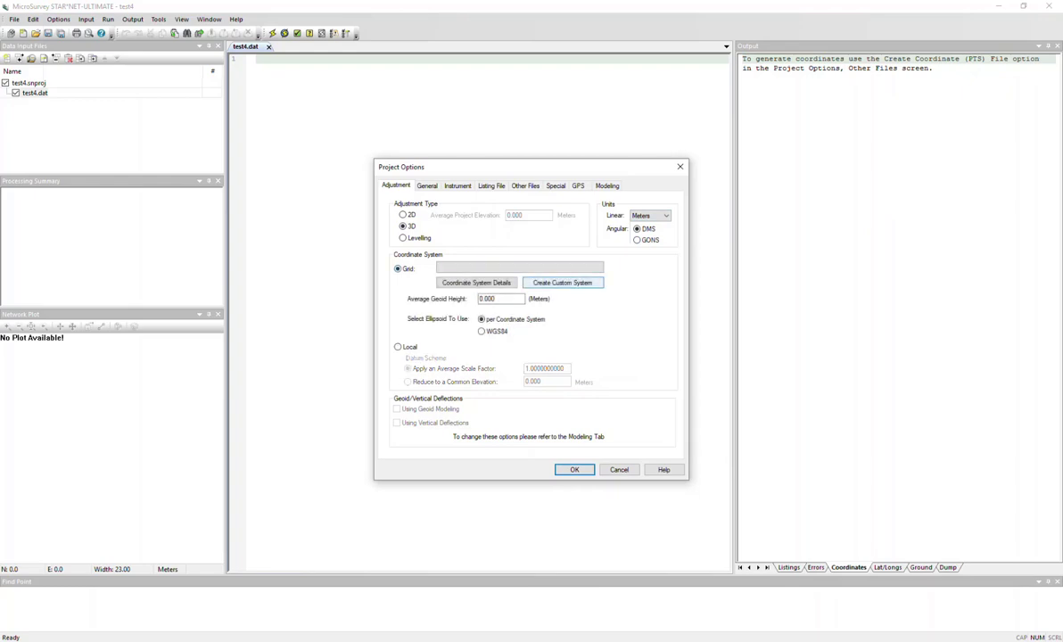
left_click(563, 283)
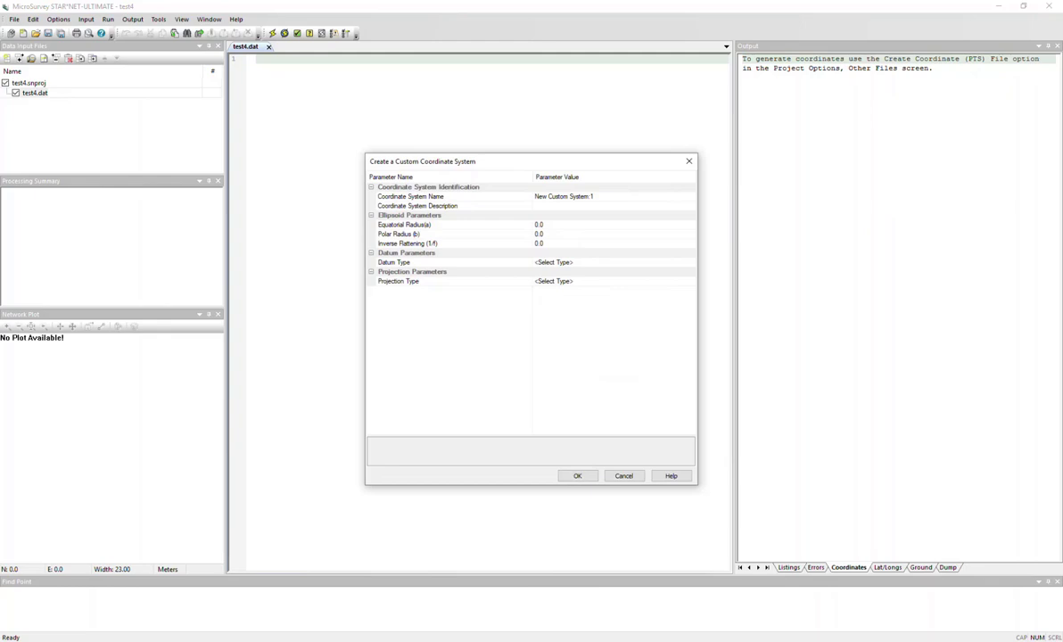
left_click(596, 196)
left_click_drag(596, 196, 526, 195)
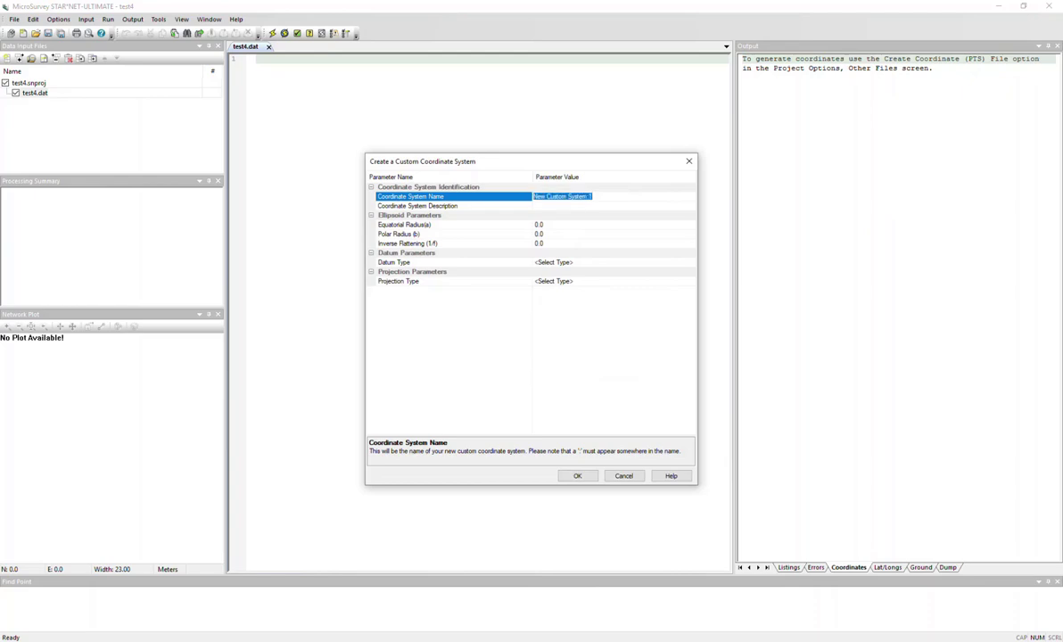
key("BackSpace")
type("HL")
Step: Set the custom system's ellipsoid to an equatorial radius of 6378137 and a polar radius of 6356752.31414
left_click(404, 225)
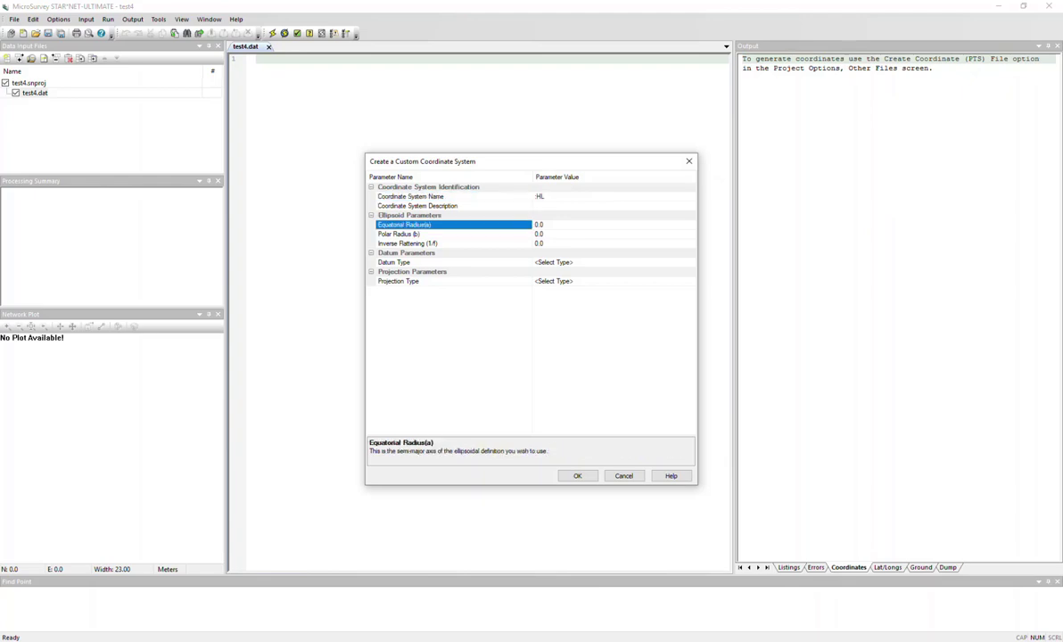
key("alt+Tab")
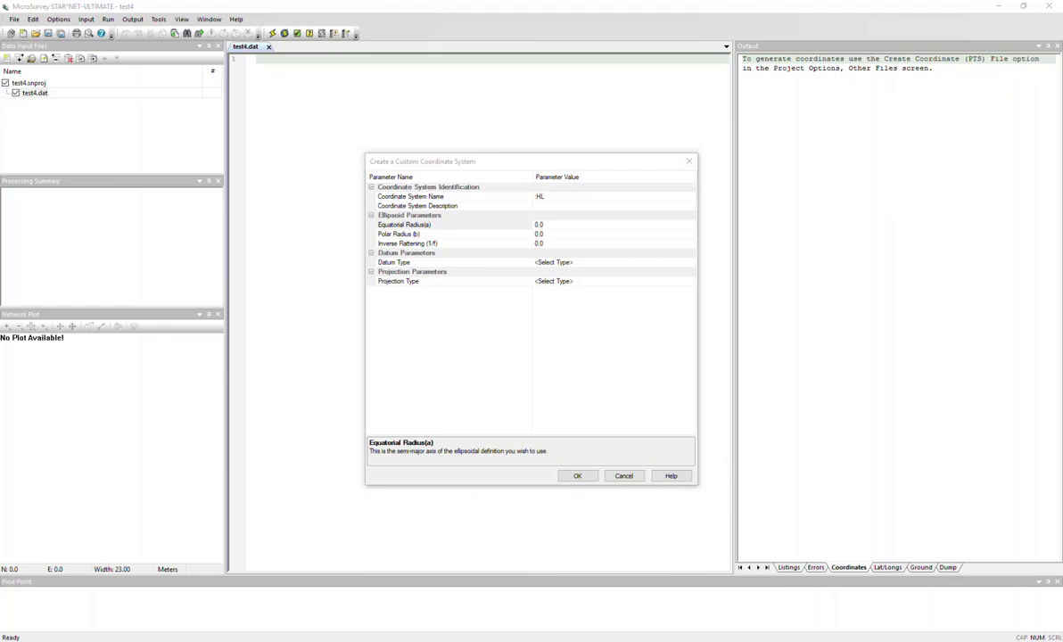
double_click(539, 224)
type("6378137")
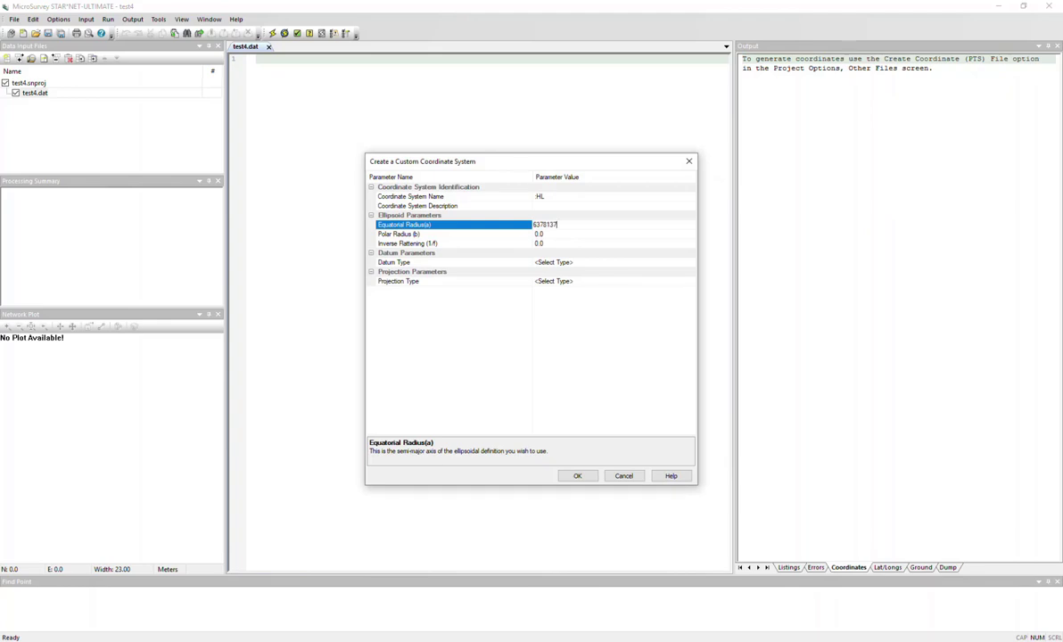
key("alt+Tab")
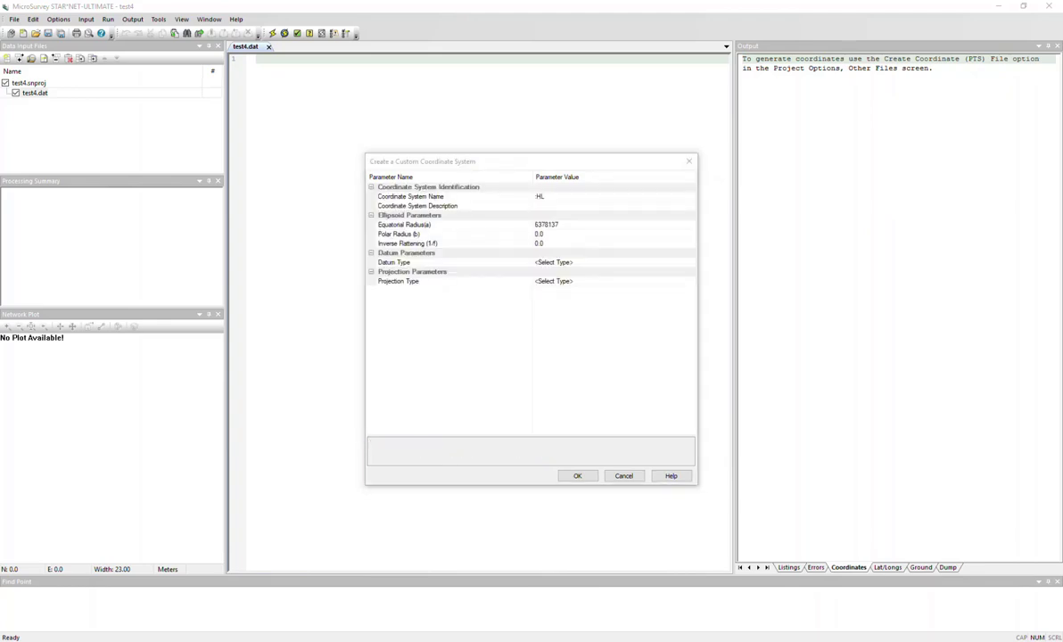
double_click(537, 234)
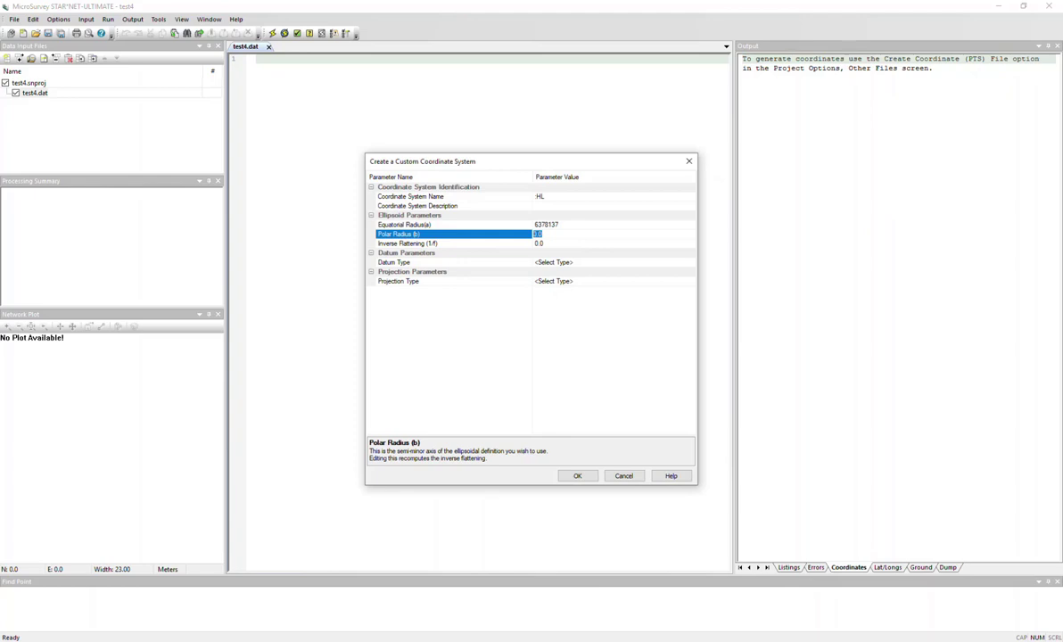
type("6356752.31414")
left_click(407, 254)
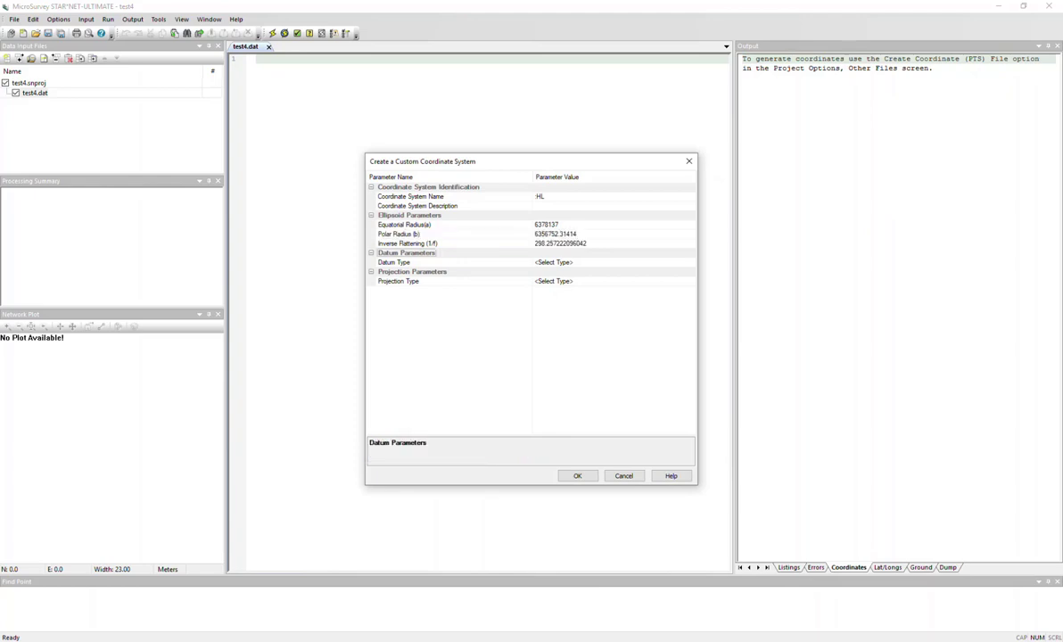
Step: Set the datum type to 7PARAMETER with Delta X, Delta Y and Delta Z each set to 1
left_click(555, 262)
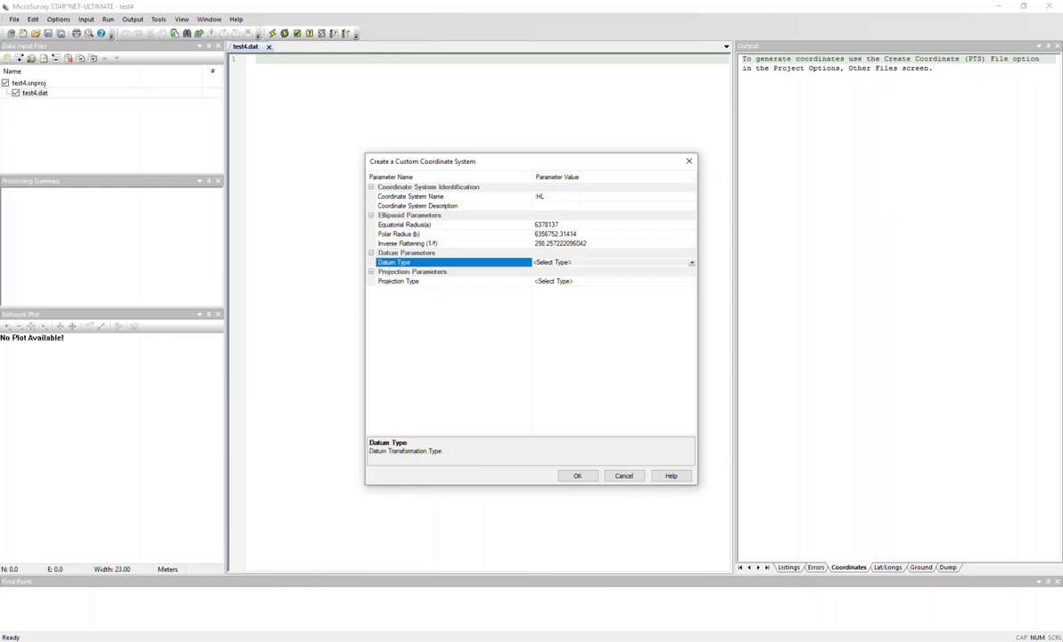
left_click(692, 263)
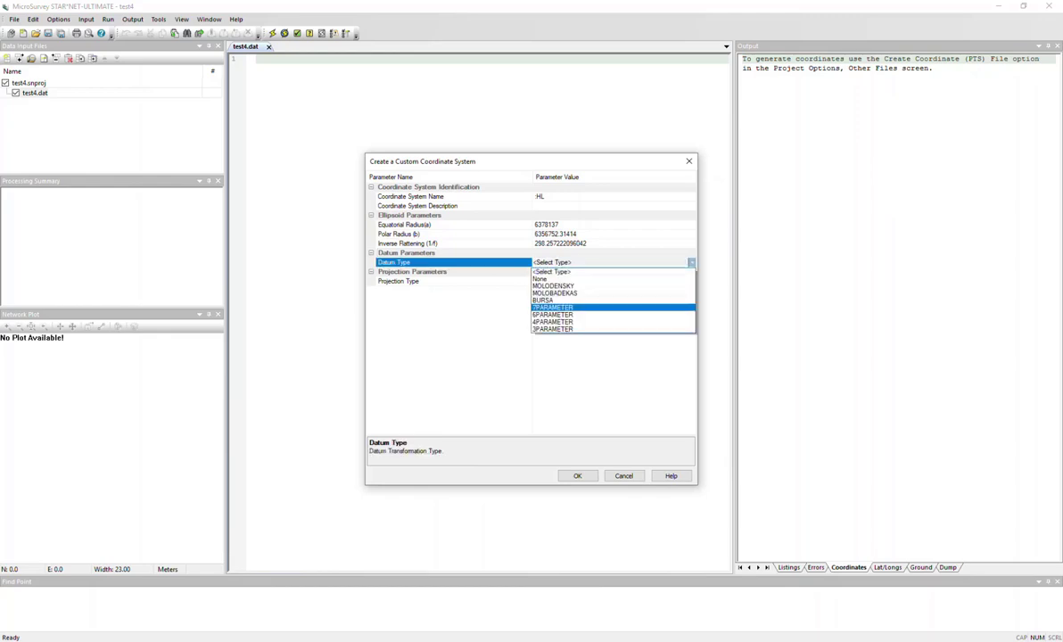
key("Return")
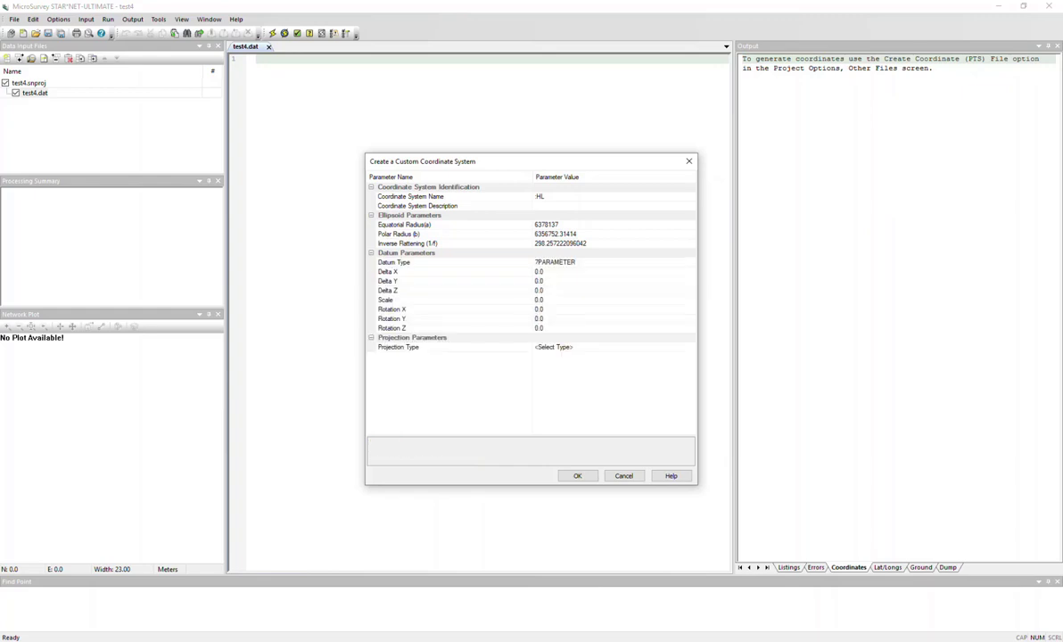
left_click_drag(549, 272, 533, 271)
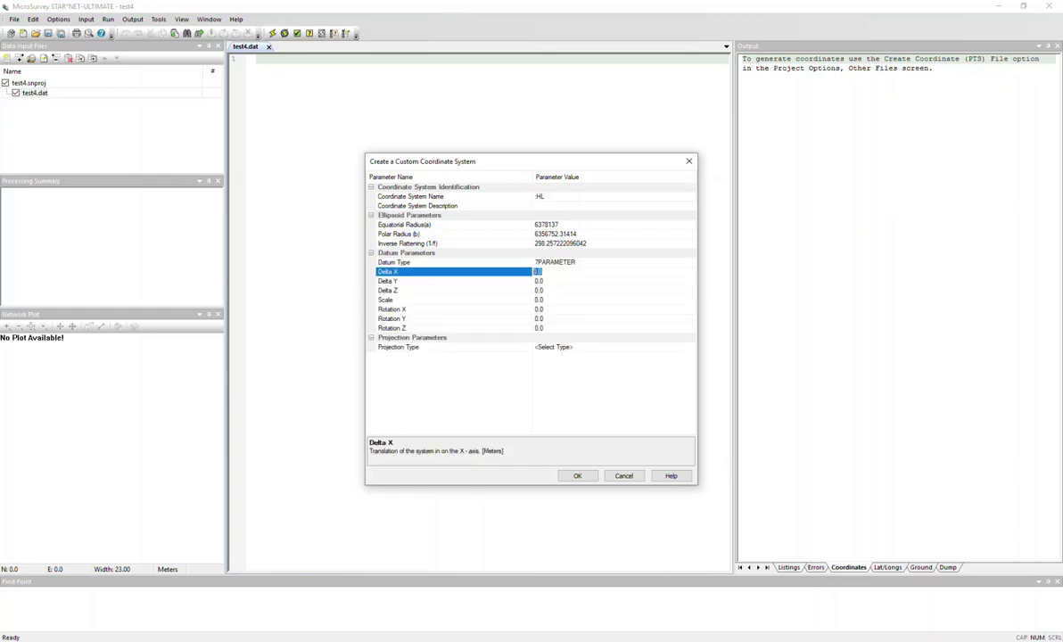
type("1")
key("Return")
left_click_drag(550, 281, 532, 290)
type("1")
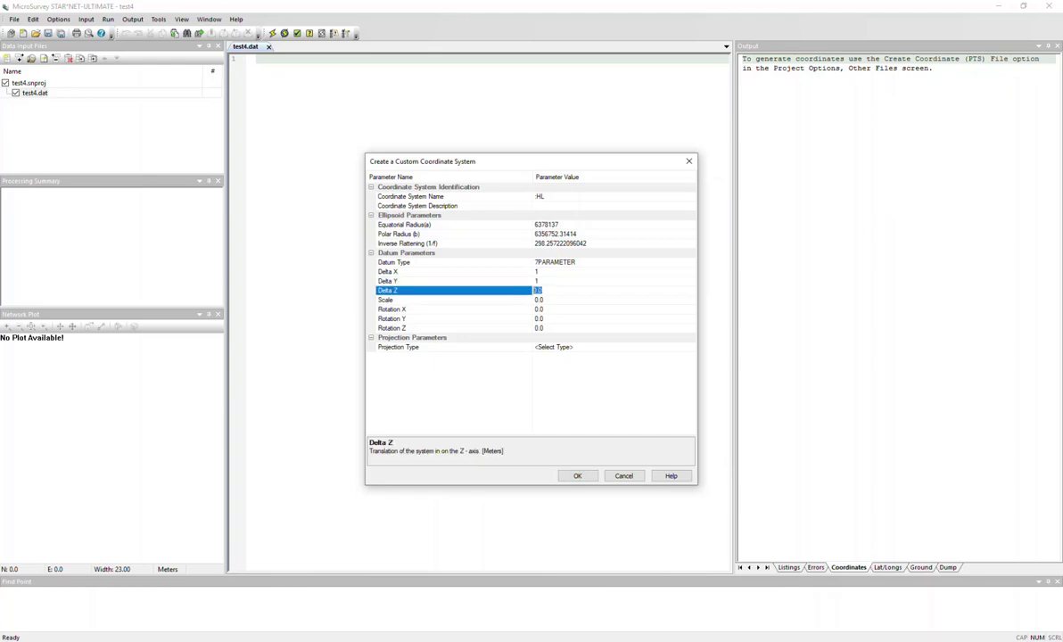
type("1")
Step: Choose the Transverse Mercator or Gauss Kruger projection and set its central meridian to -117
left_click(555, 347)
left_click(691, 347)
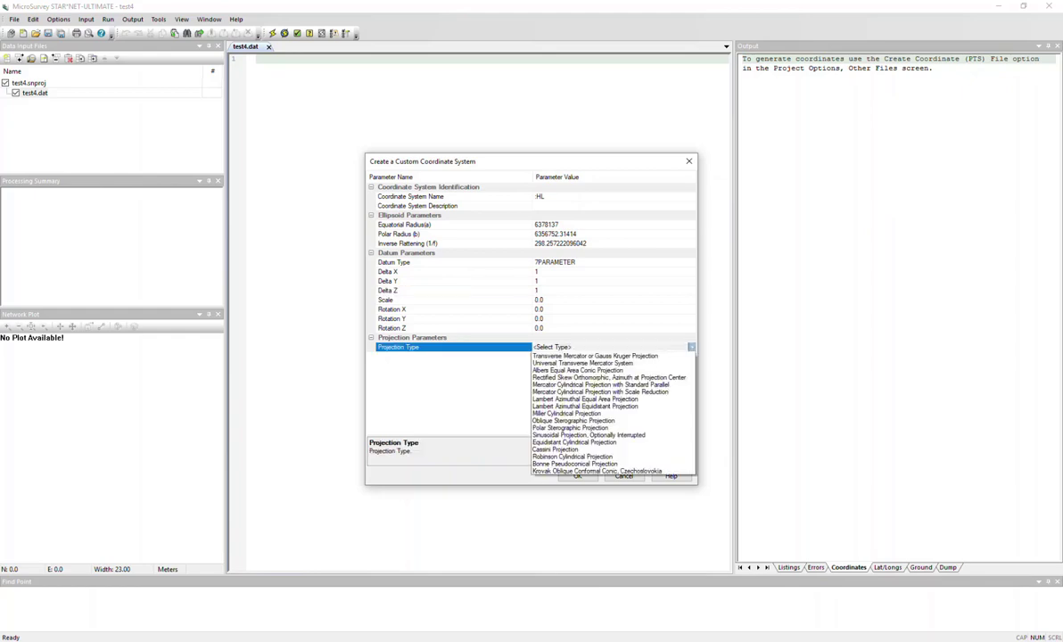
left_click(599, 379)
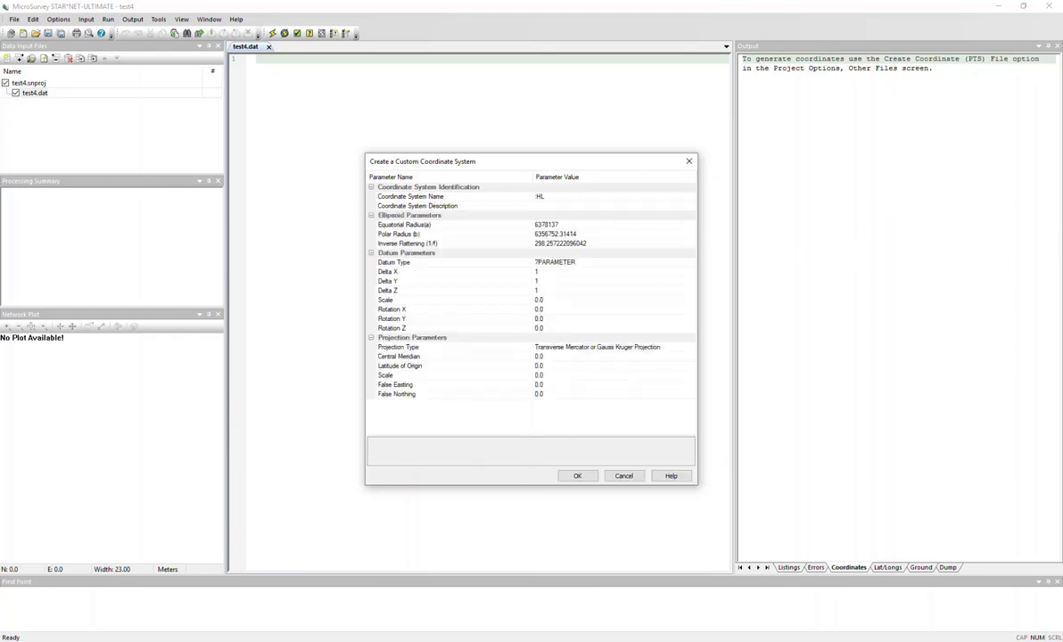
left_click(546, 356)
left_click_drag(545, 357, 503, 347)
type("-117")
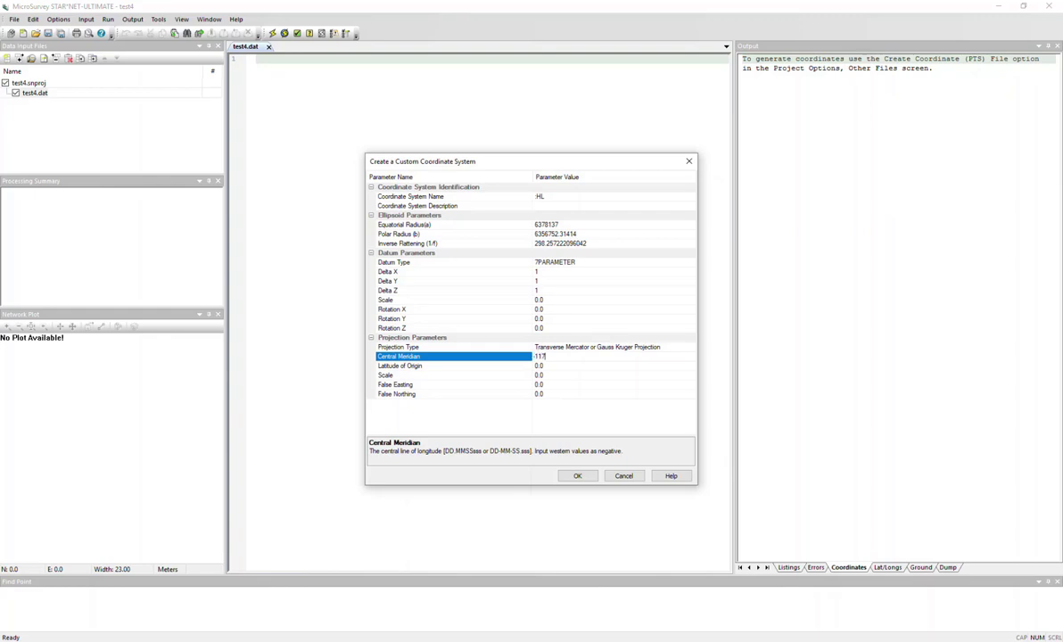
Step: Set the projection's scale to 0.9996 and false easting to 500000, and create the custom coordinate system
left_click(536, 375)
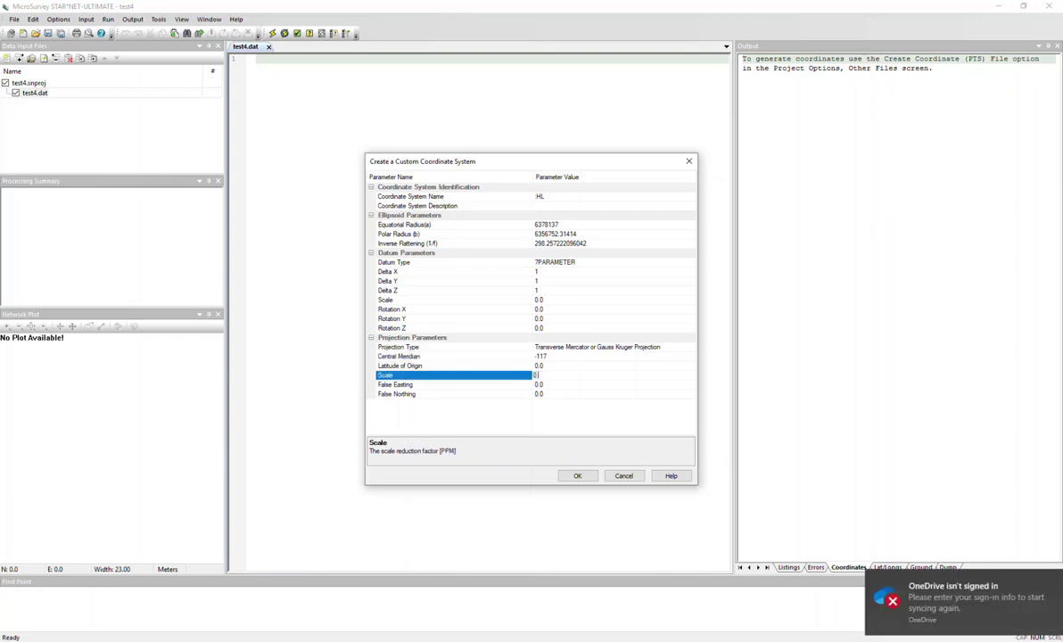
type("0.9996")
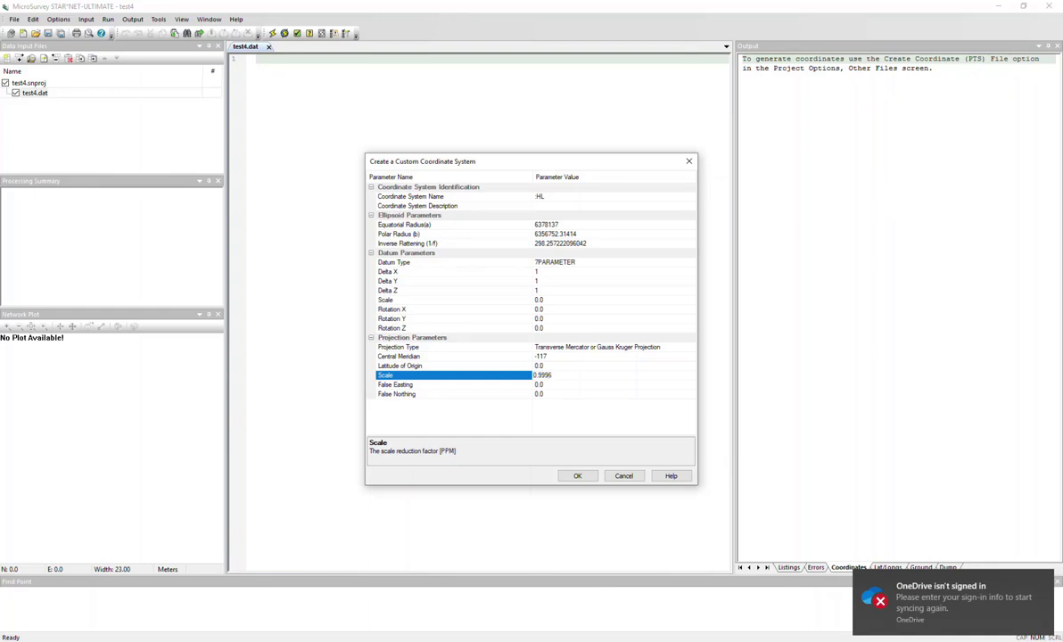
left_click_drag(544, 385, 533, 385)
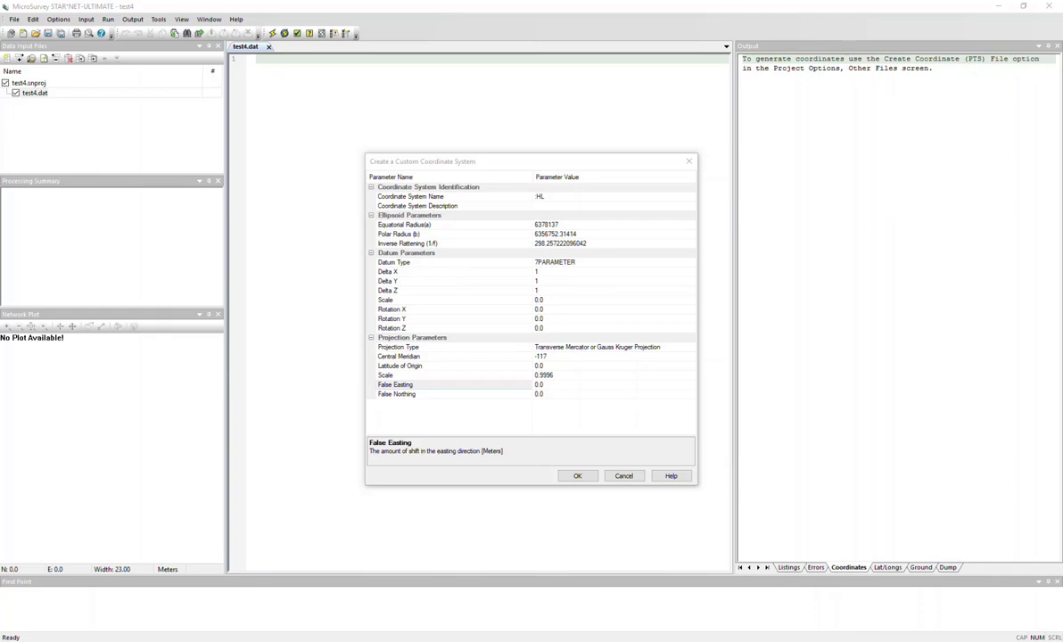
left_click(539, 386)
type("500000")
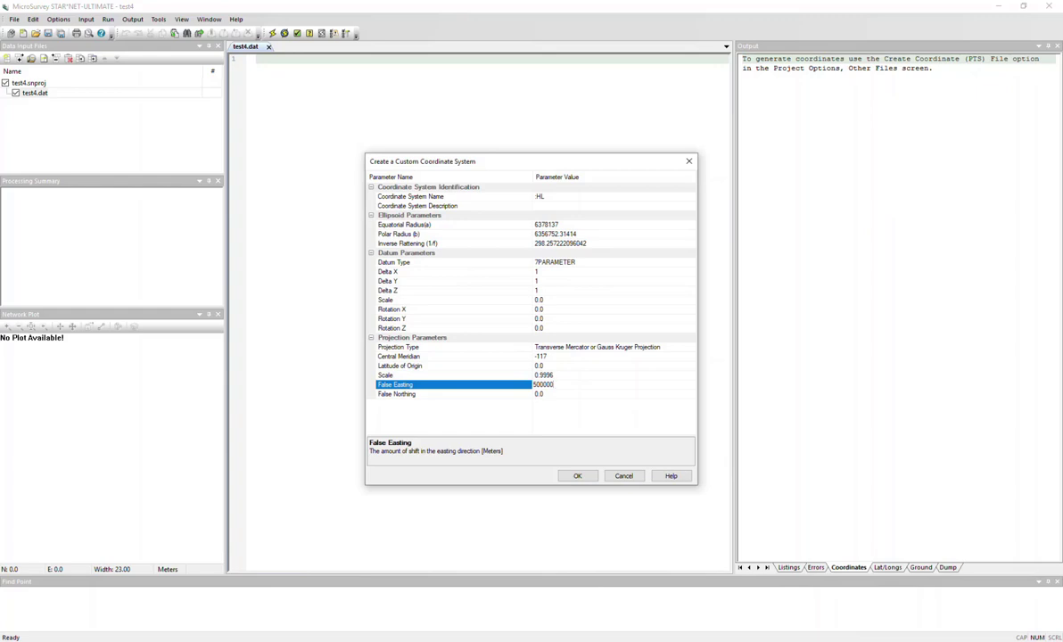
key("Return")
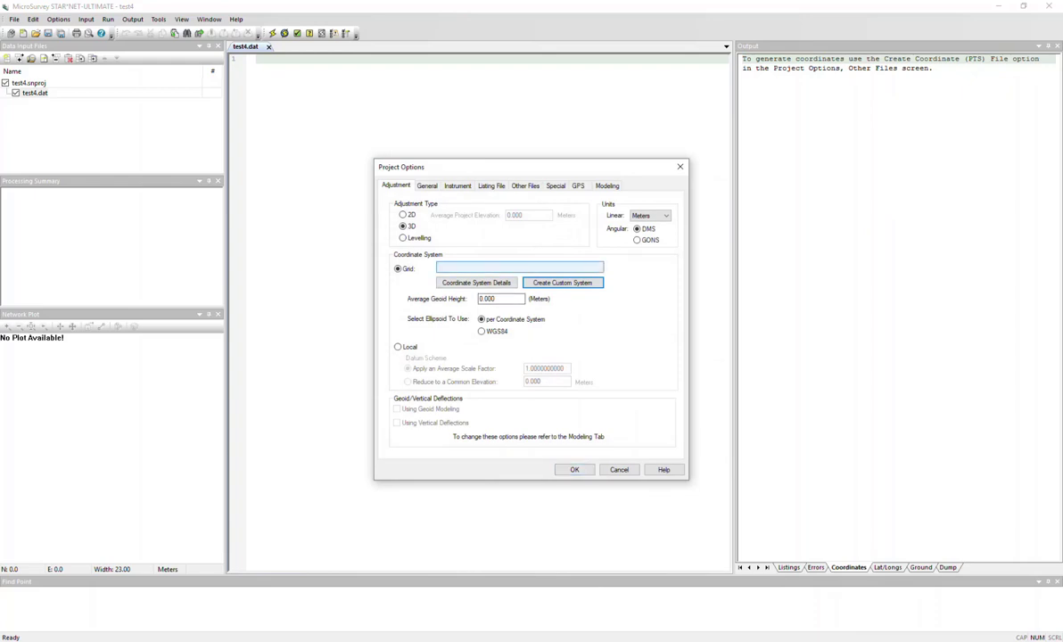
Step: Open the project's grid coordinate system selection and choose the User-Defined Systems group
left_click(520, 268)
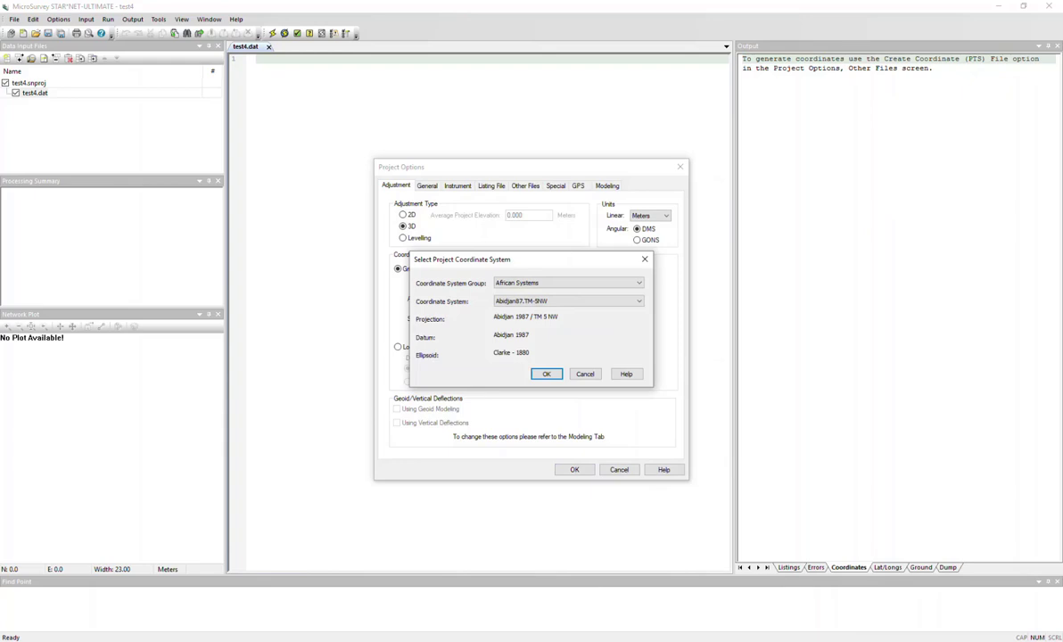
left_click(568, 283)
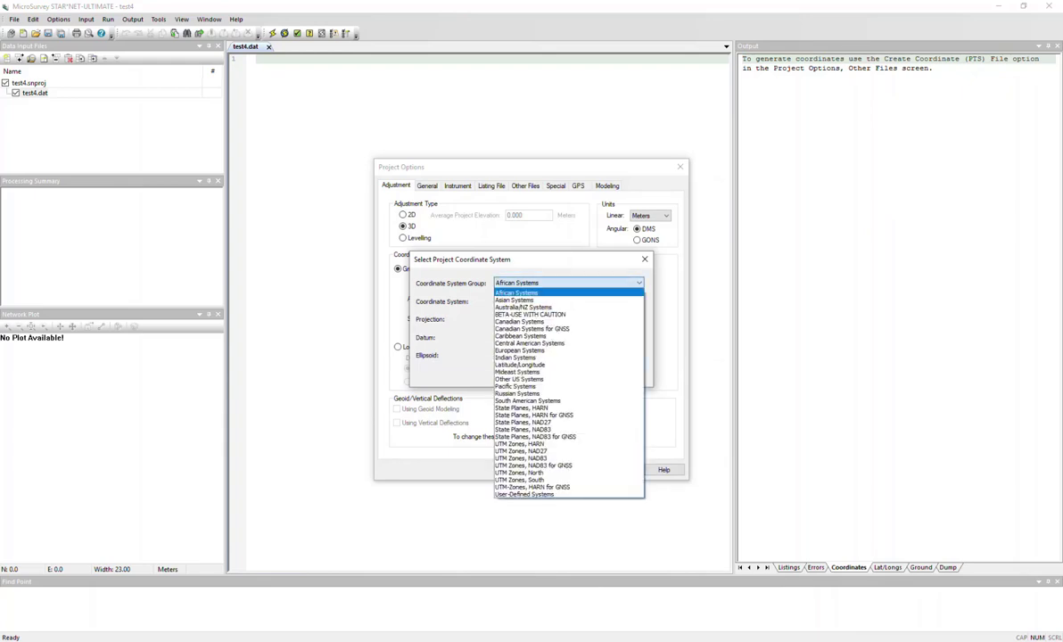
key("Down")
key("Down")
key("Down")
key("Down")
key("Down")
key("Down")
key("Down")
key("Down")
key("Down")
key("Down")
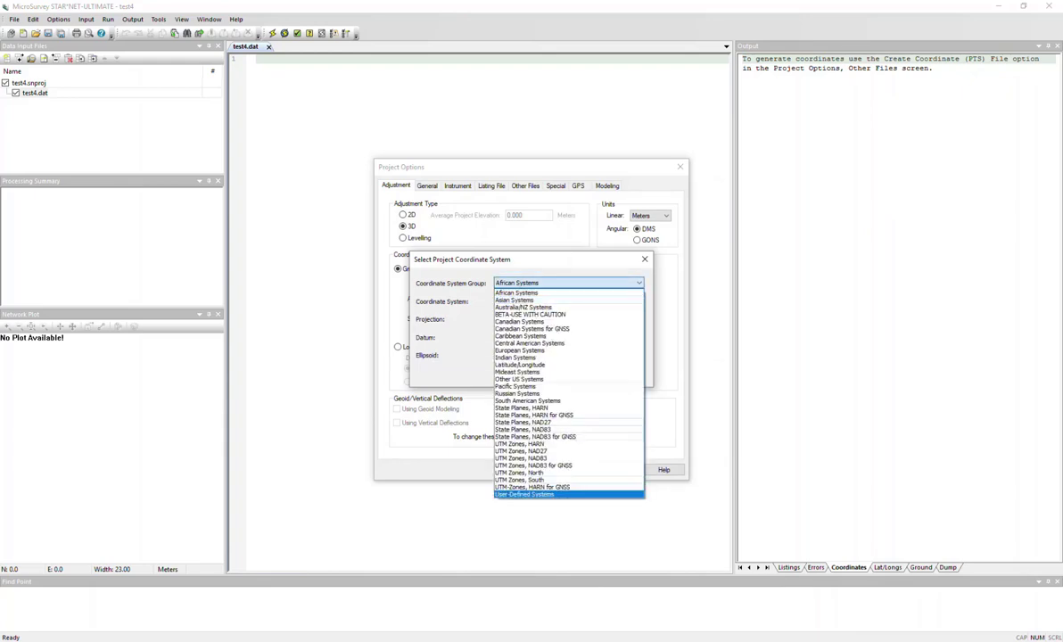
key("Return")
Step: Pick :HL from the user-defined coordinate systems and assign it to the project
left_click(568, 300)
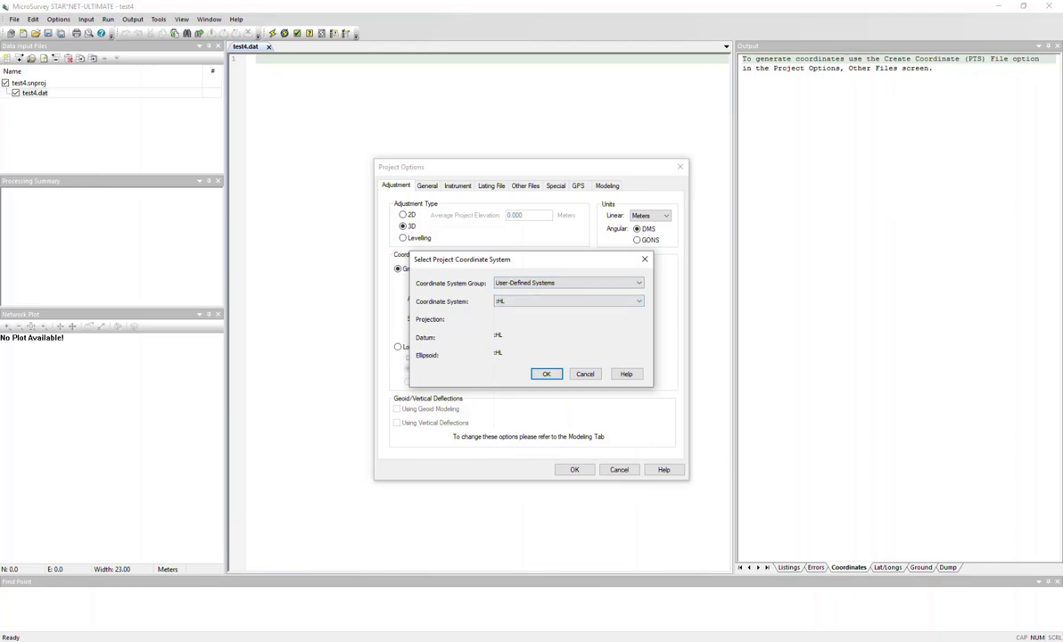
key("alt+Down")
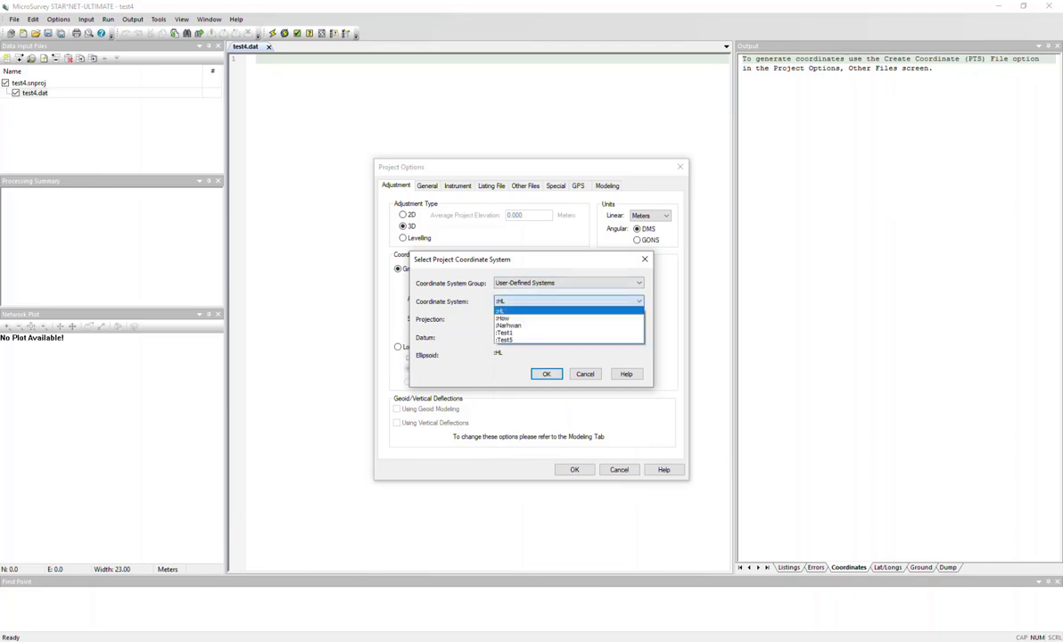
key("Down")
key("Up")
key("Down")
key("Down")
key("Down")
key("Up")
key("Up")
key("Down")
key("Down")
key("Down")
key("Up")
key("Up")
key("Up")
key("Down")
key("Down")
key("Down")
key("Up")
key("Down")
key("Up")
key("Up")
key("Up")
key("Up")
key("Return")
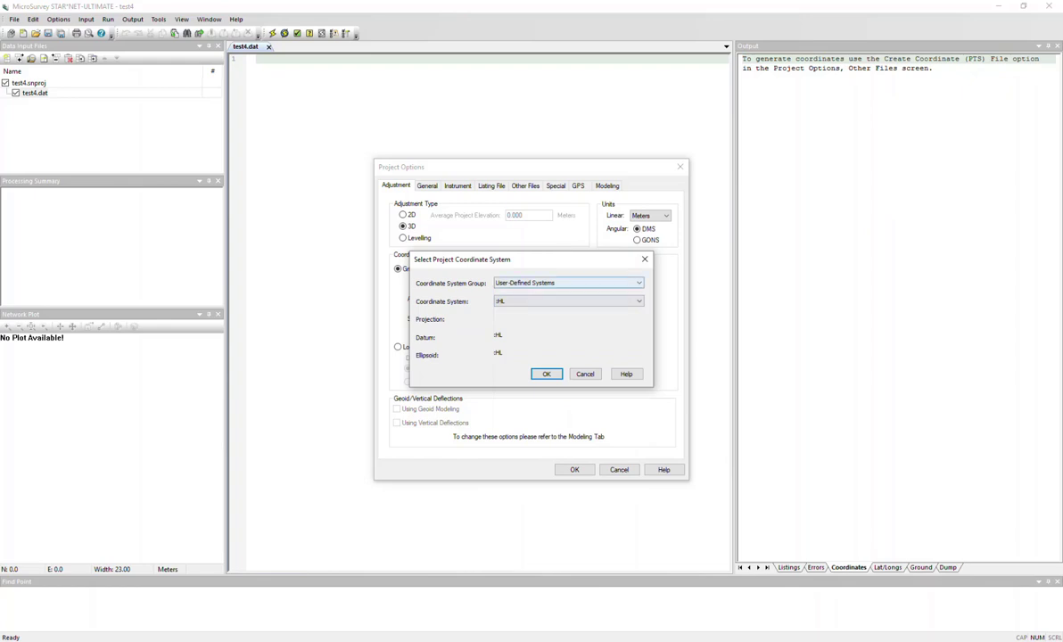
key("Return")
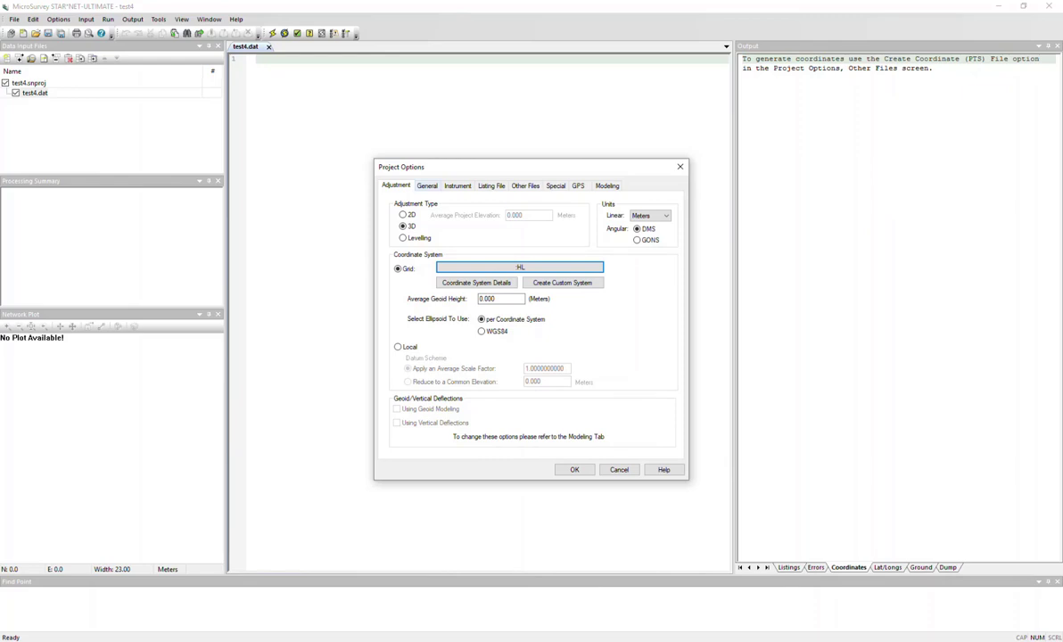
Step: Set the longitude sign convention to Negative West / Positive East and apply the project options
key("ctrl+Tab")
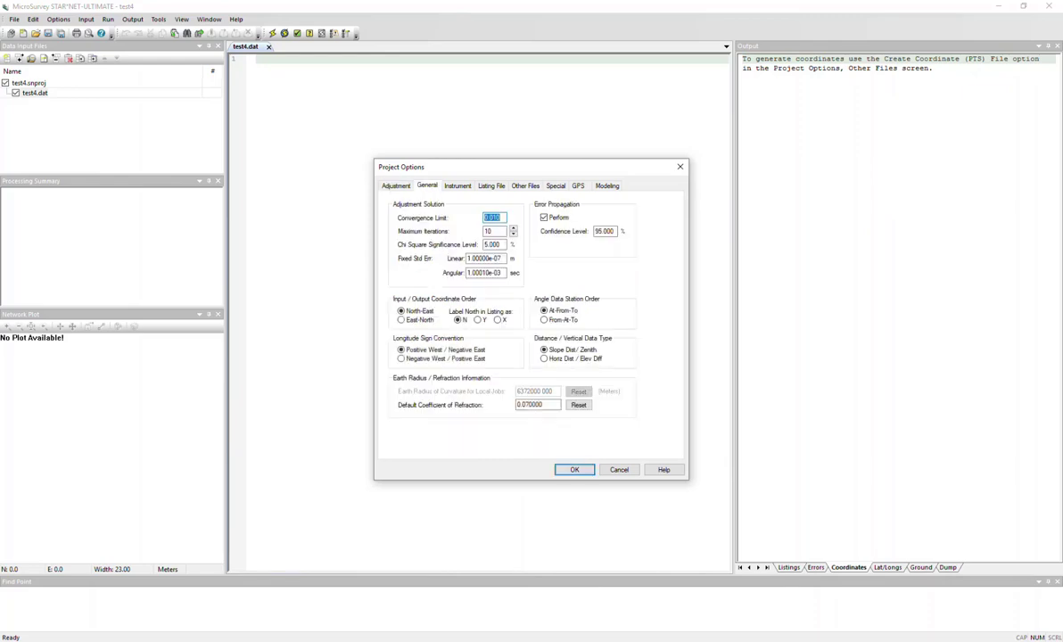
left_click(401, 359)
left_click(574, 470)
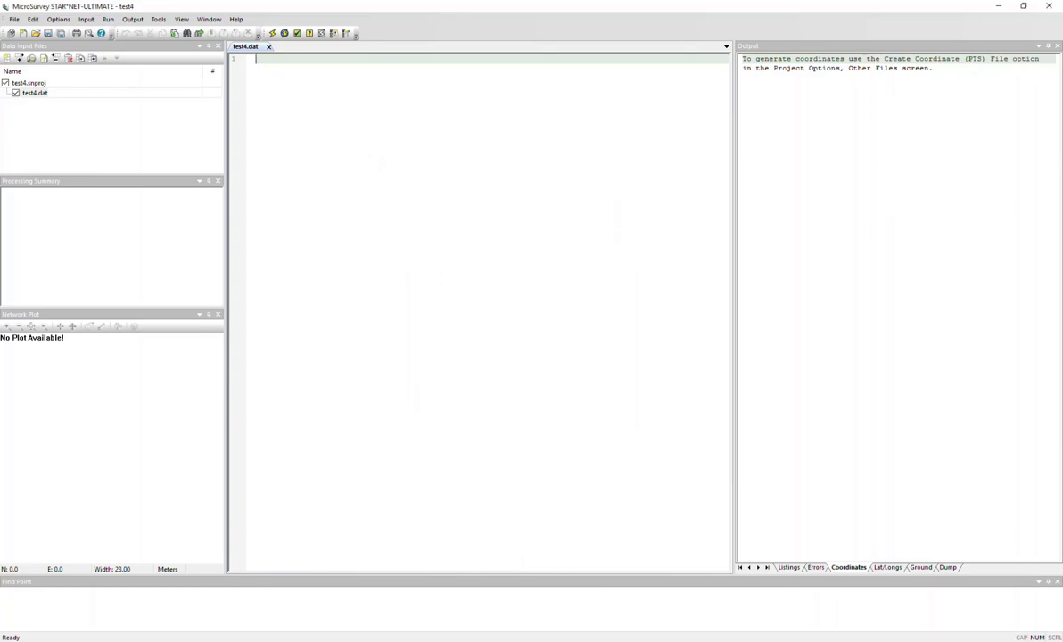
Step: Enter a fixed position record in test4.dat for point 1: P 1 0 -117 100 !!!
type("P")
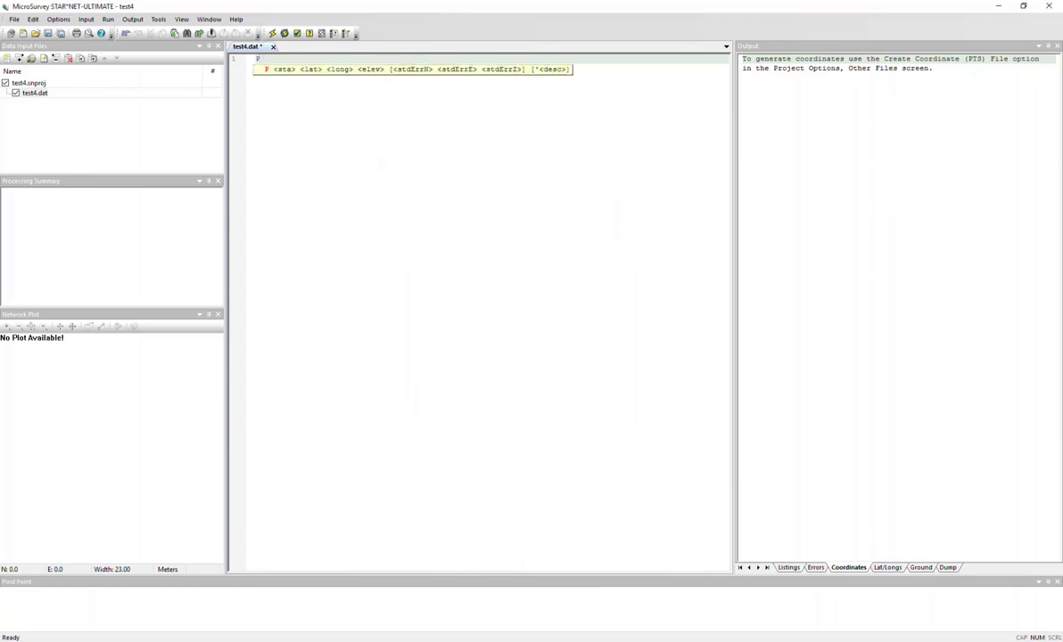
type(" 1 0")
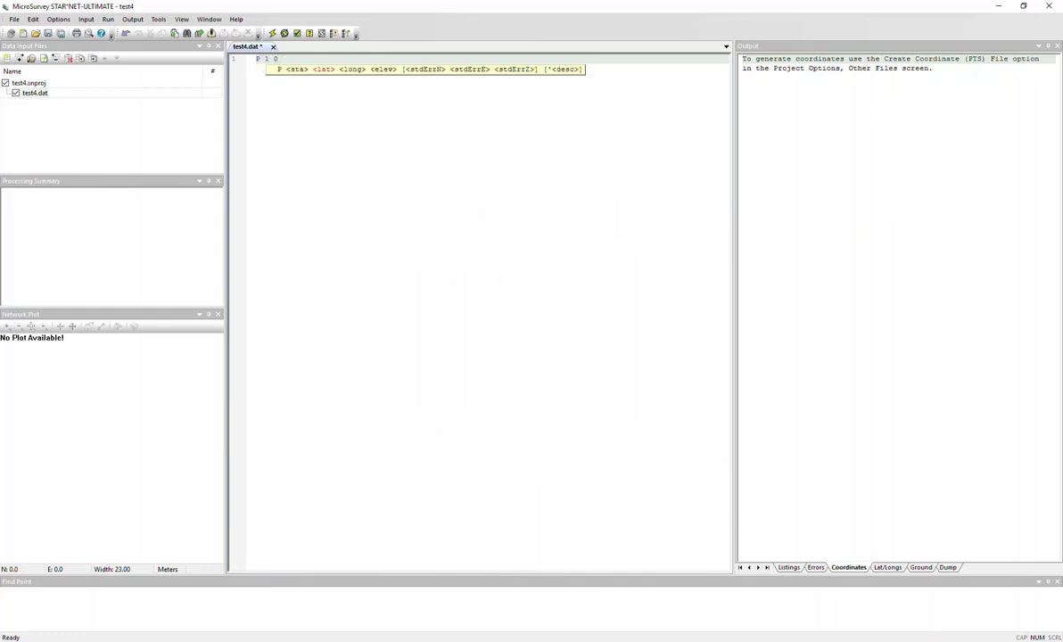
type(" -117 100 !!!")
Step: Run the network adjustment, saving the changes to test4.dat, and examine the computed coordinates of point 1
left_click(272, 33)
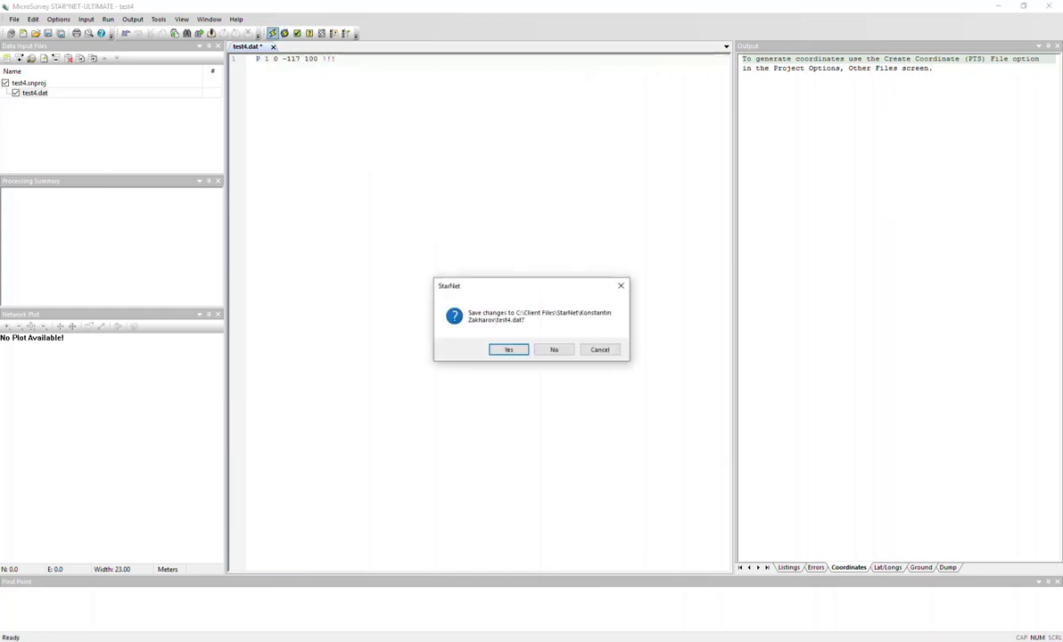
key("Return")
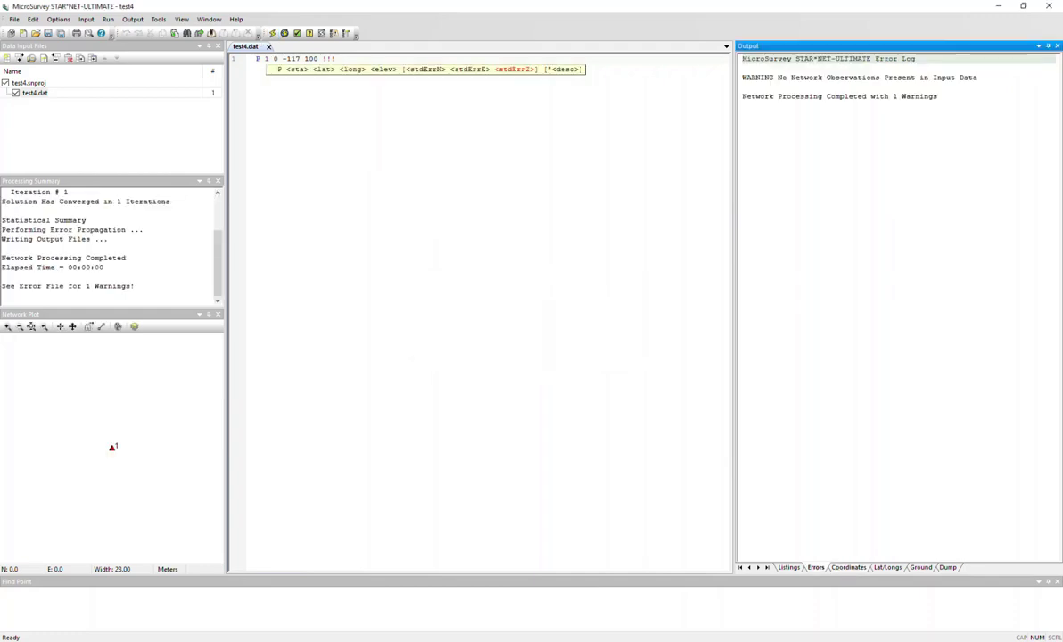
left_click(848, 567)
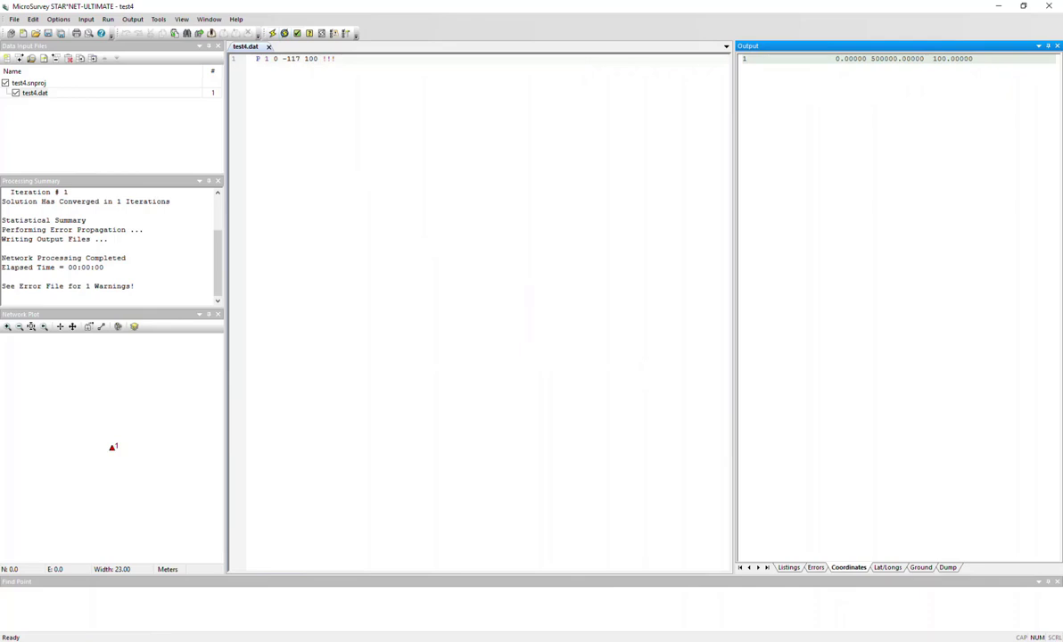
left_click_drag(976, 59, 773, 58)
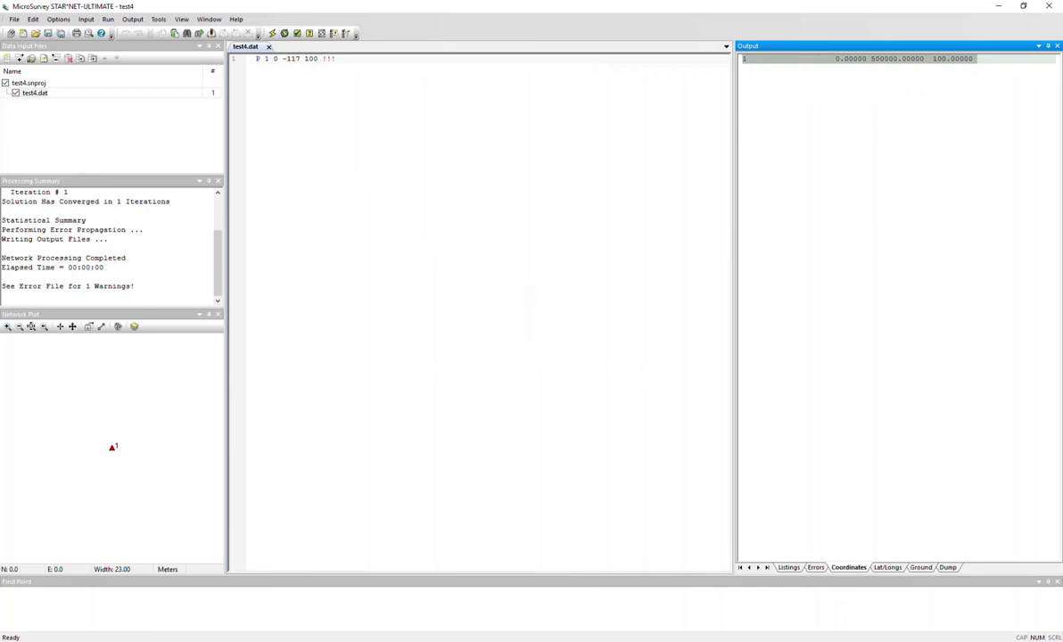
Step: Review the :HL coordinate system details in the project options and set the ellipsoid to use to WGS84
left_click(59, 20)
left_click(74, 32)
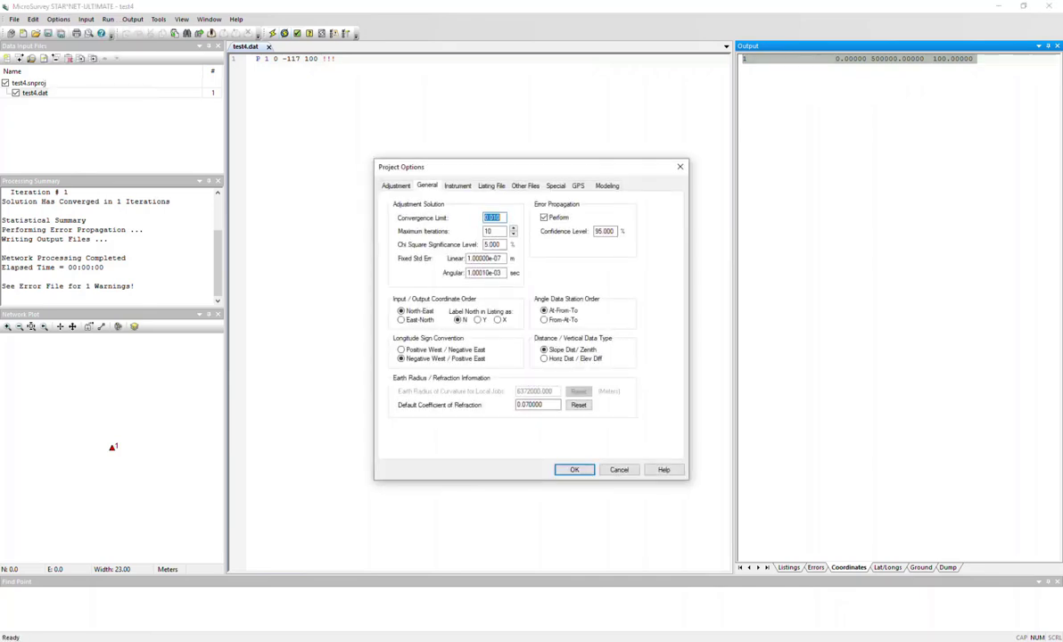
left_click(395, 185)
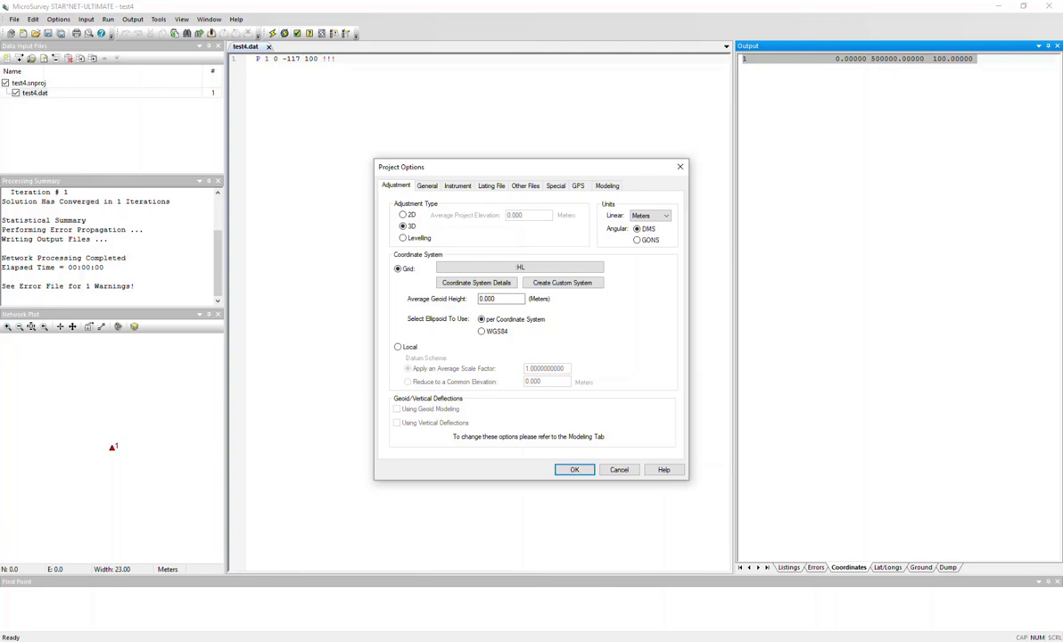
left_click(476, 283)
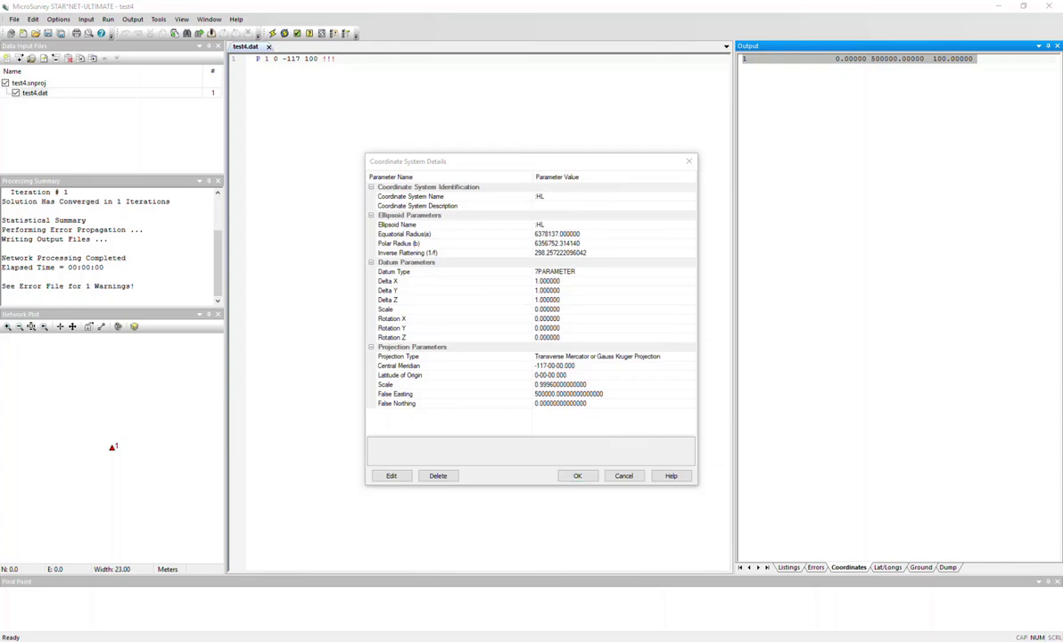
left_click(578, 476)
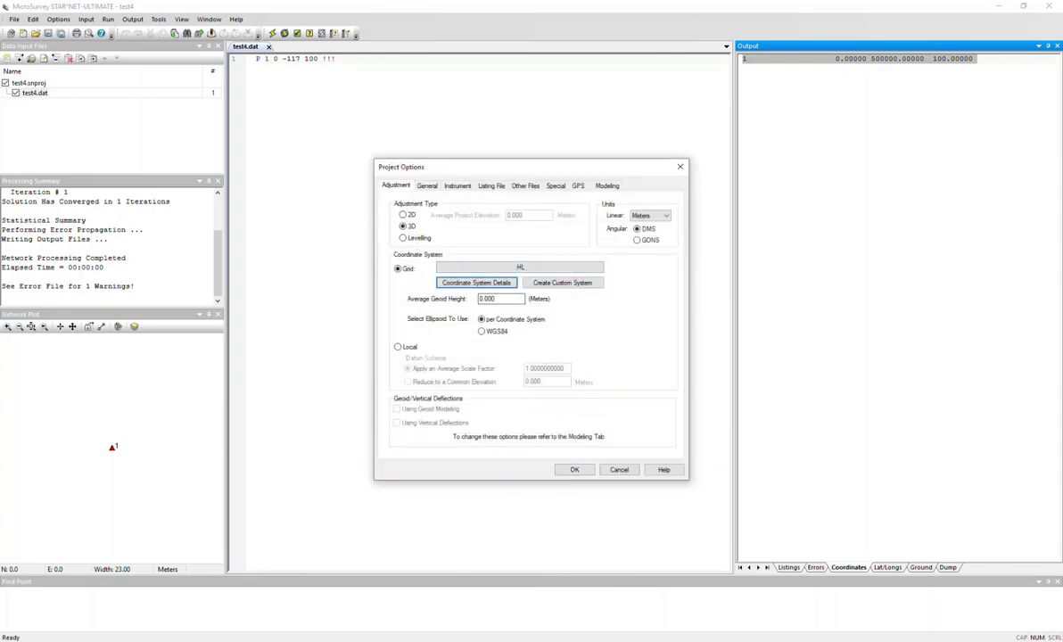
left_click(482, 331)
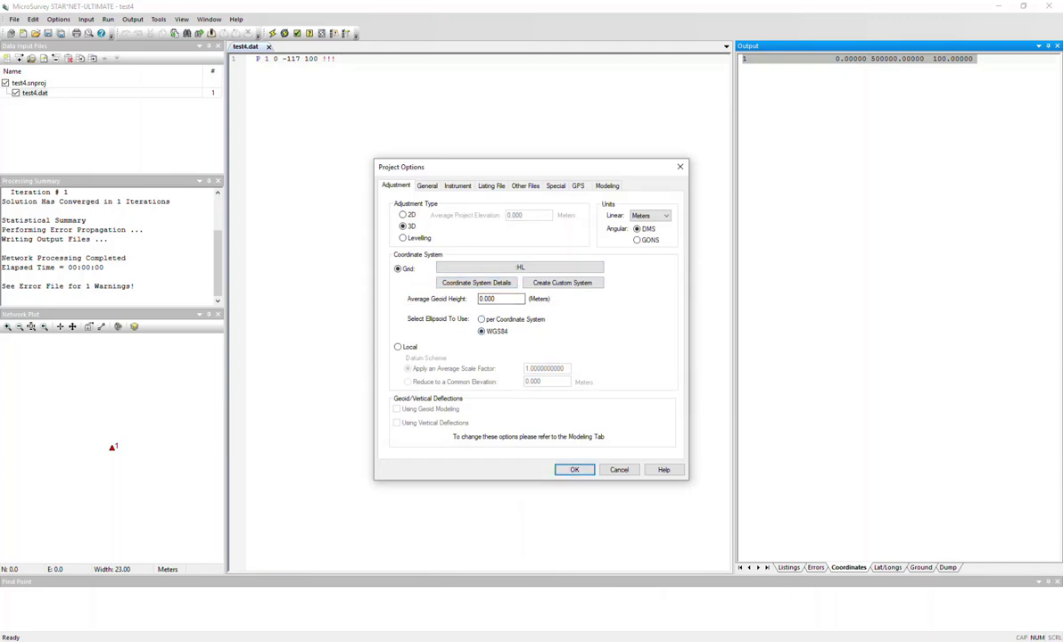
key("Return")
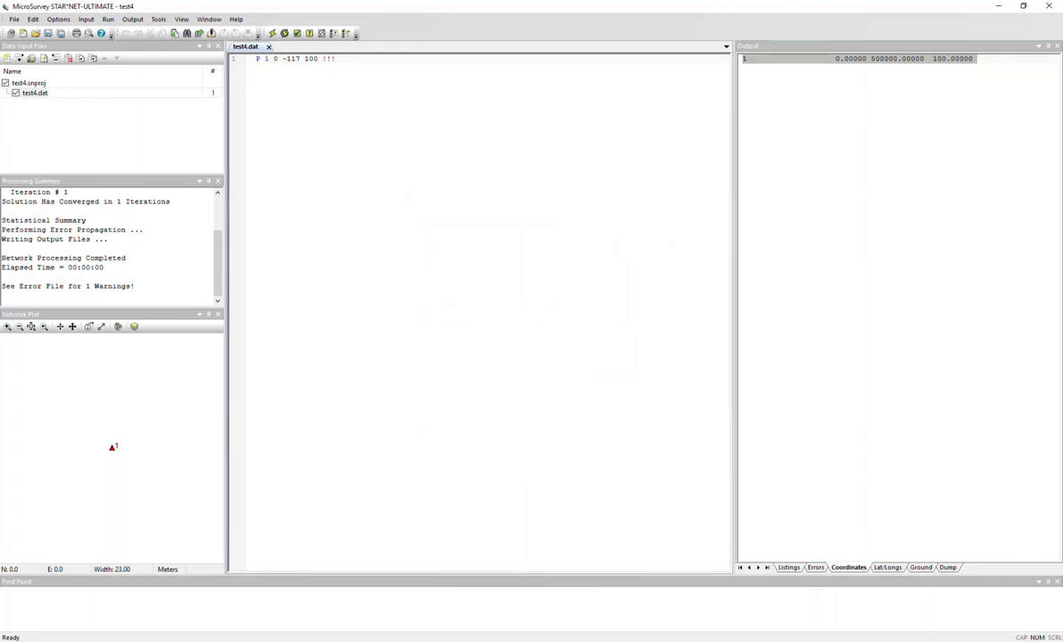
Step: Rerun the network adjustment with the WGS84 ellipsoid setting and examine the recomputed coordinates of point 1
left_click(977, 59)
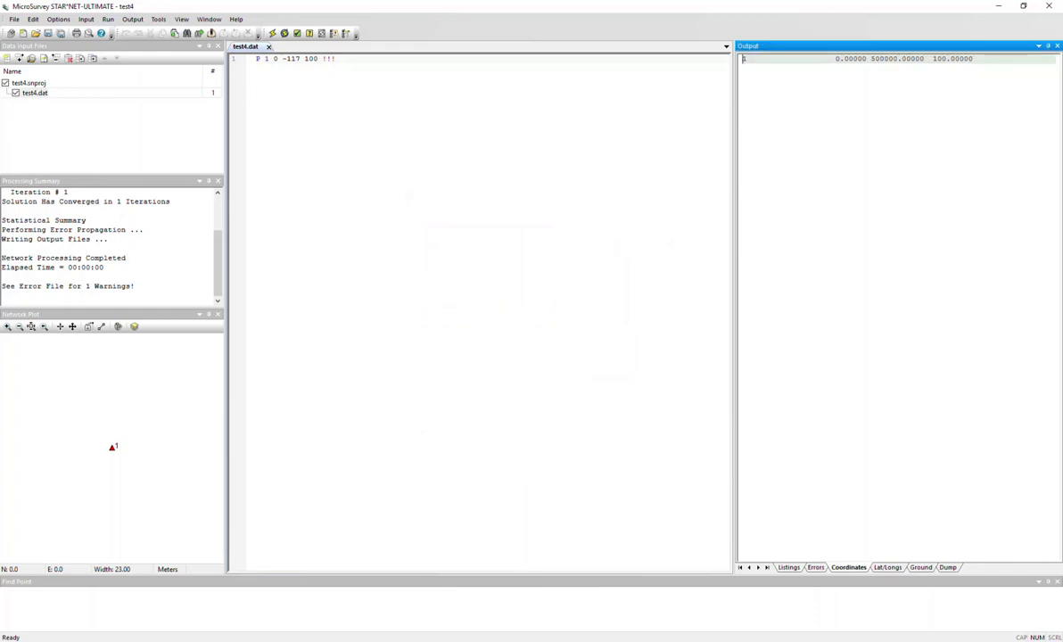
key("ctrl+a")
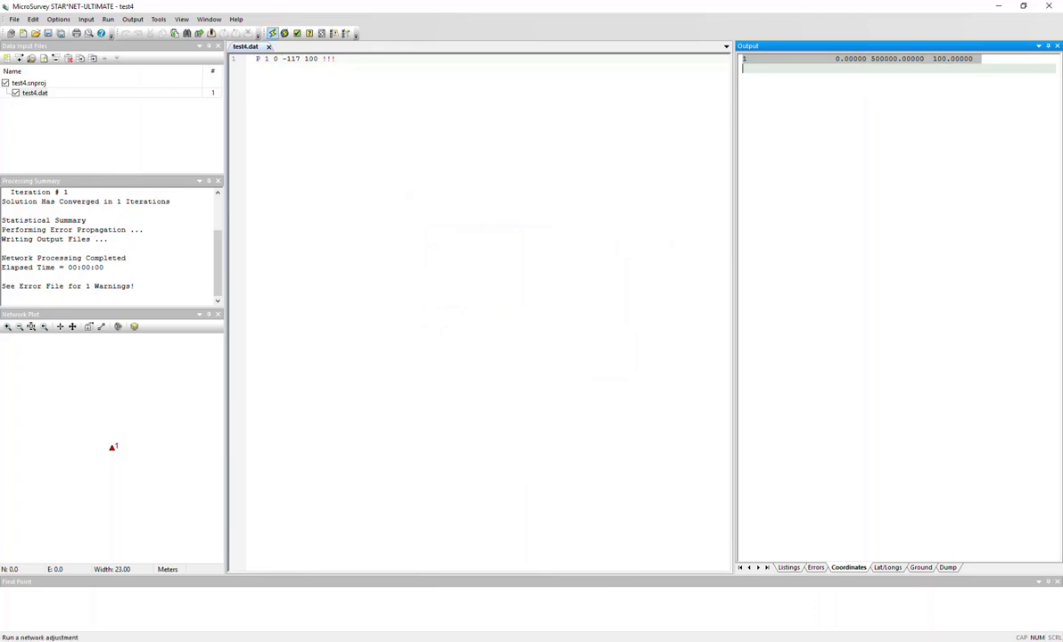
left_click(272, 33)
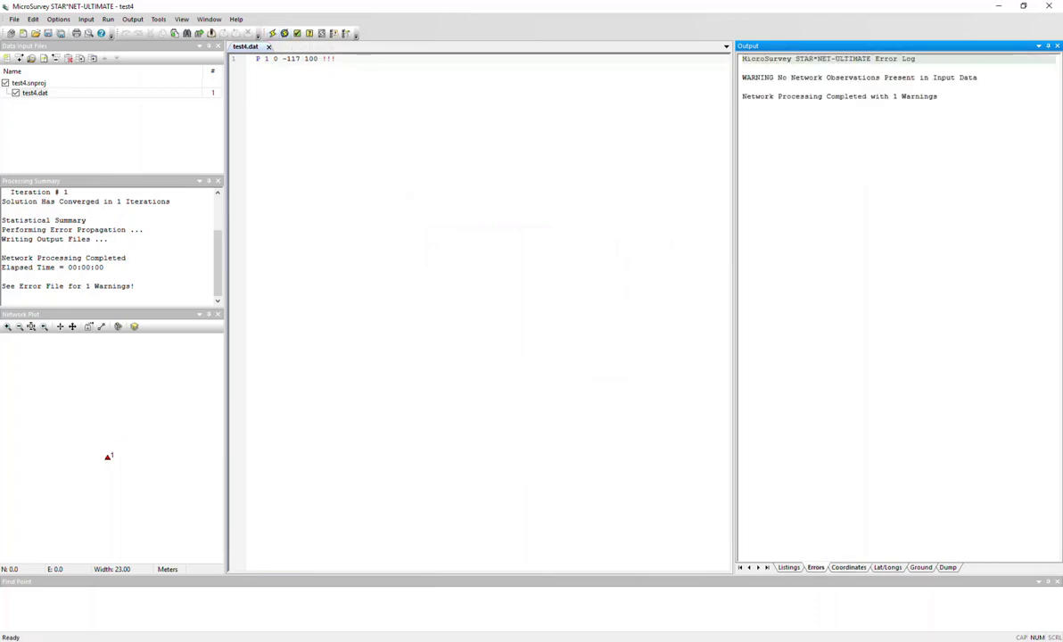
left_click(848, 568)
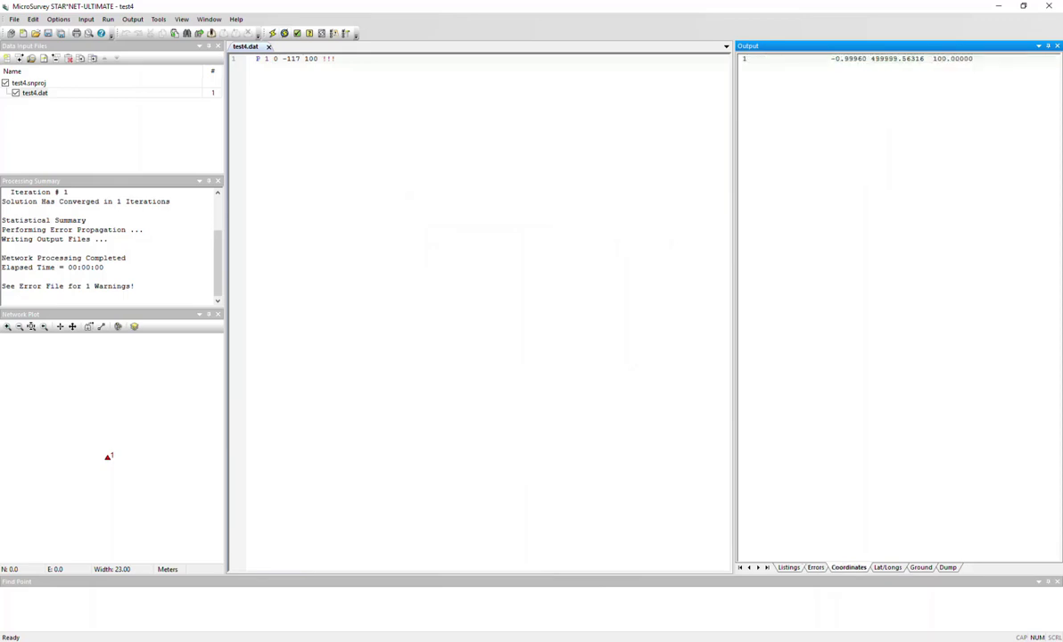
left_click_drag(742, 59, 976, 58)
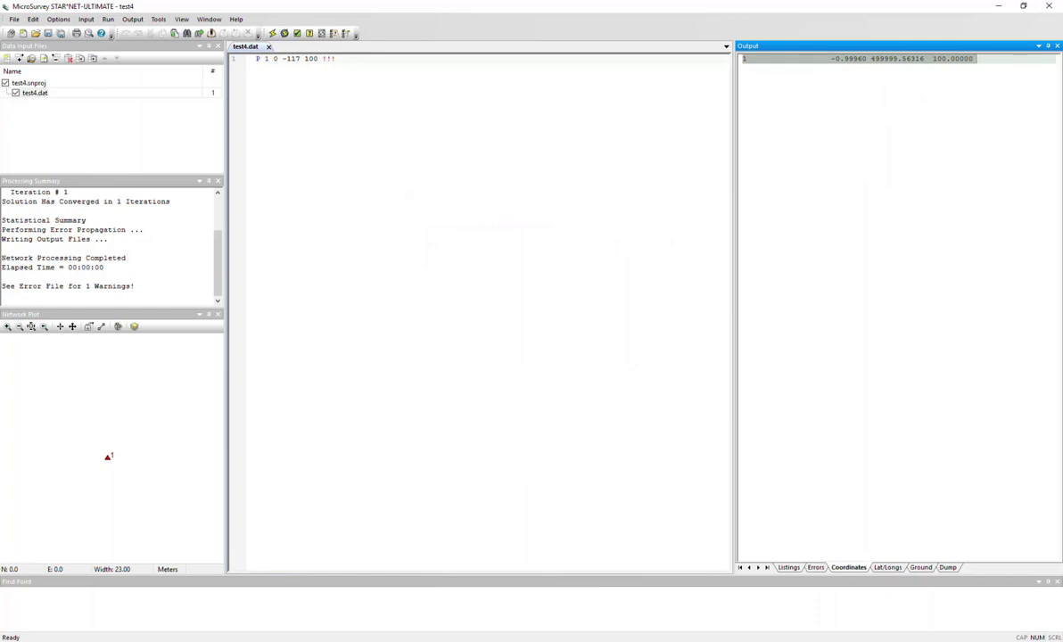
left_click(743, 68)
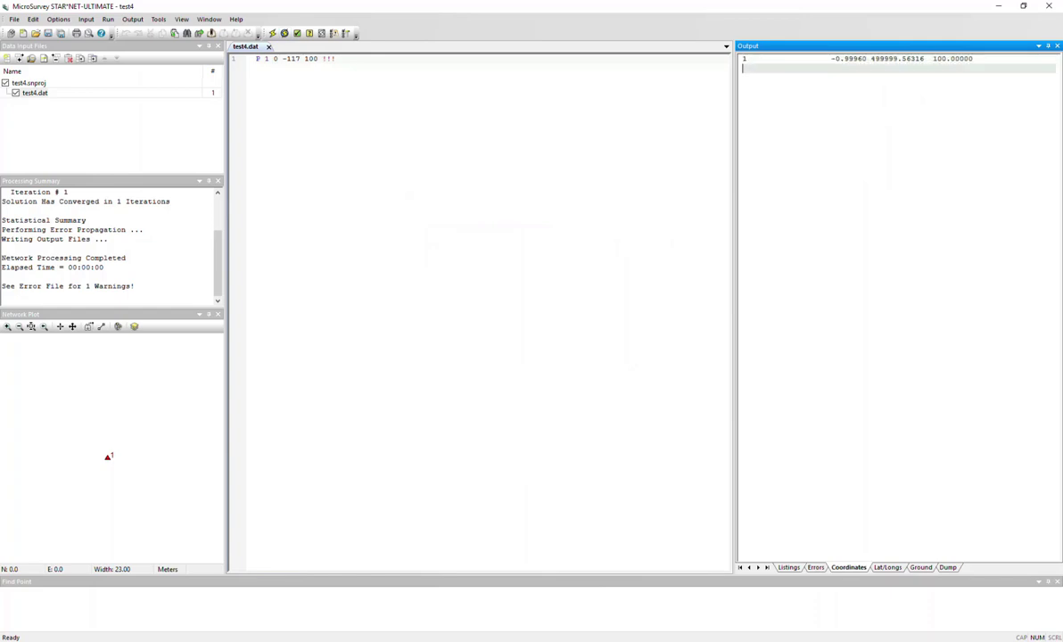
Step: Start the KML export of the adjusted network
key("alt+Tab")
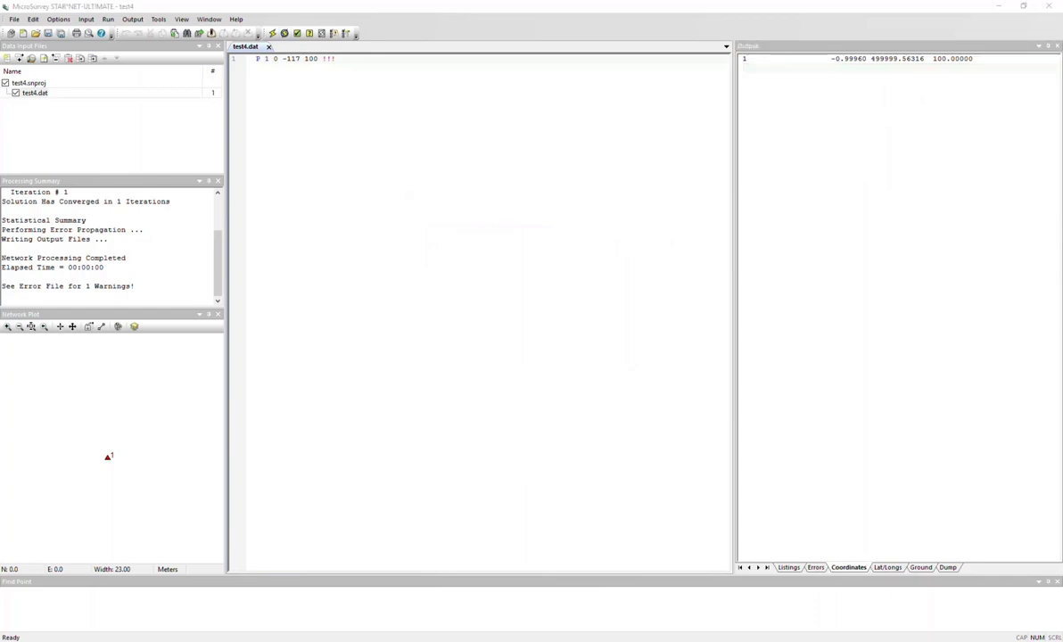
left_click(158, 19)
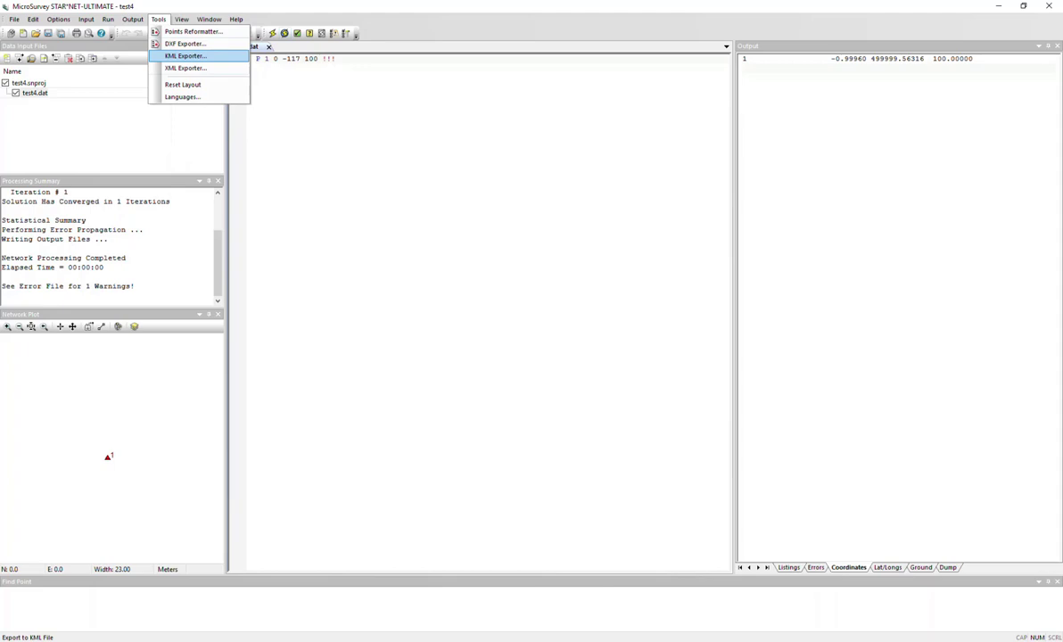
left_click(186, 56)
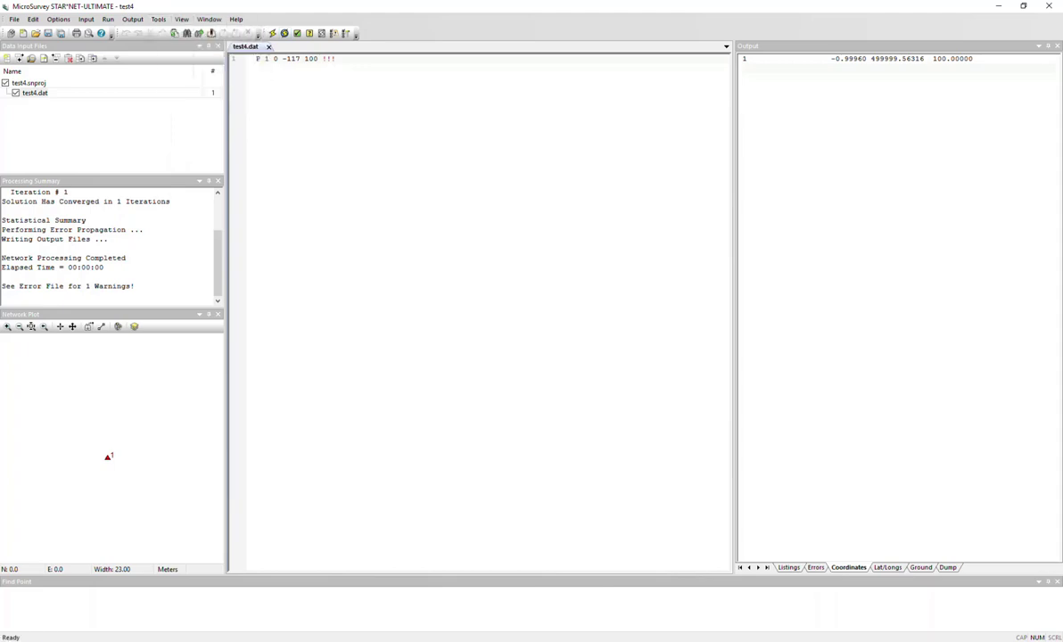